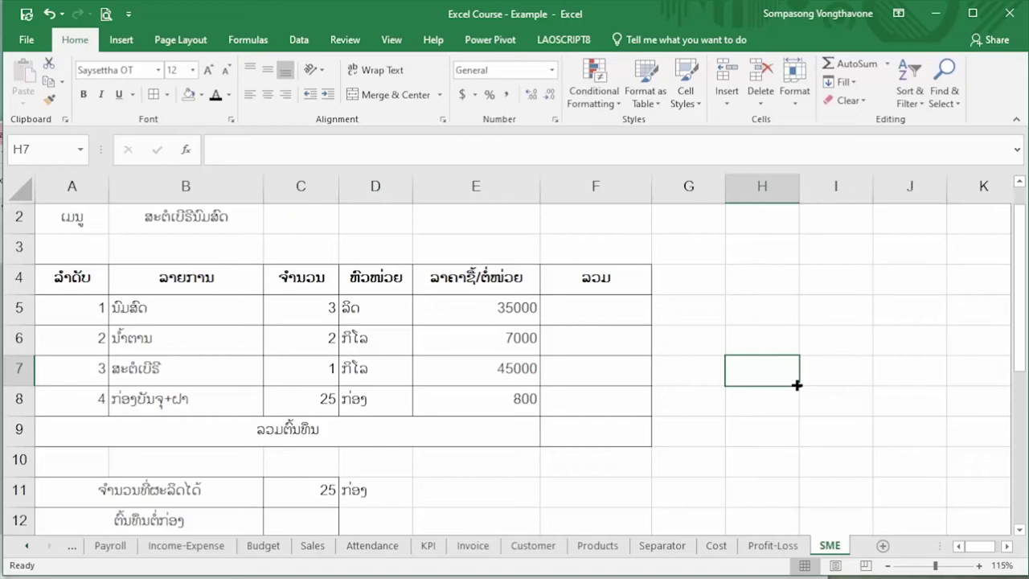
# Review the heading in row 2, the product name in B2 and the item names in B5:B8
pyautogui.scroll(1, 796, 385)
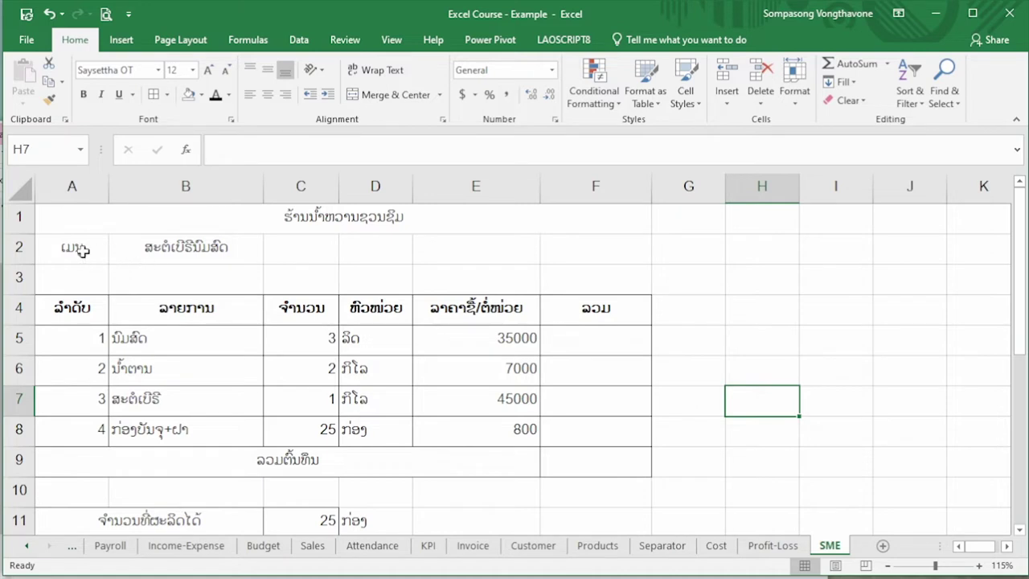
pyautogui.moveTo(79, 250); pyautogui.dragTo(237, 249)
pyautogui.click(237, 249)
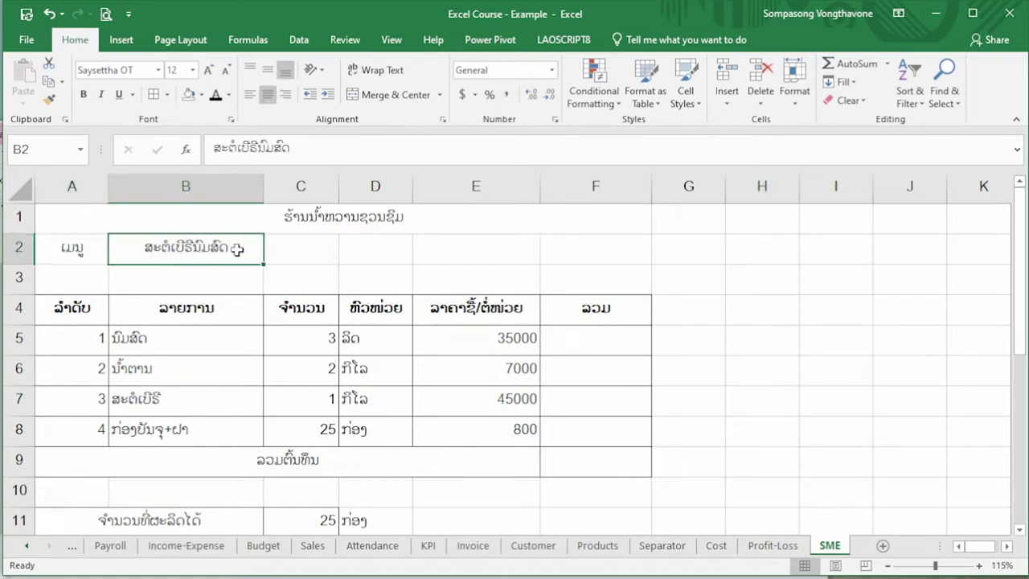
pyautogui.moveTo(173, 344)
pyautogui.mouseDown()
pyautogui.moveTo(172, 426)
pyautogui.moveTo(548, 443)
pyautogui.mouseUp()
pyautogui.scroll(-2, 338, 451)
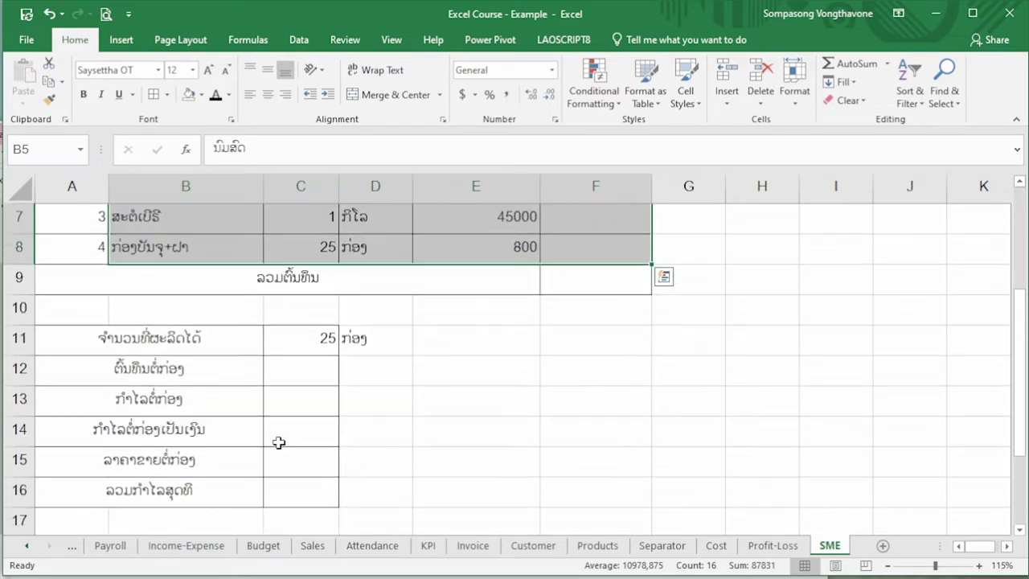
# Go over the summary labels in rows 11–16, from quantity produced to total profit, and the empty C16
pyautogui.click(157, 351)
pyautogui.moveTo(157, 351); pyautogui.dragTo(184, 367)
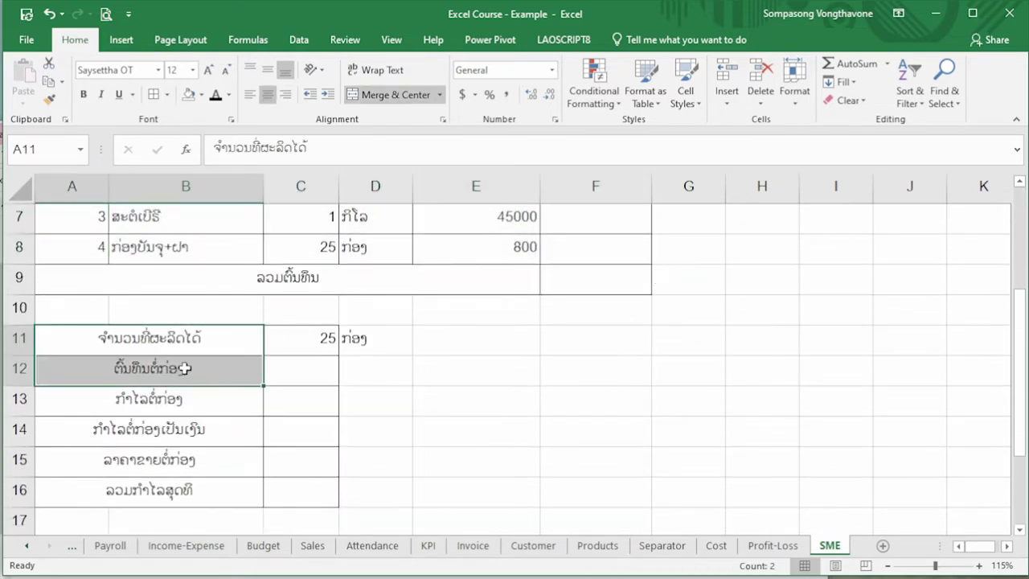
pyautogui.click(185, 368)
pyautogui.click(205, 403)
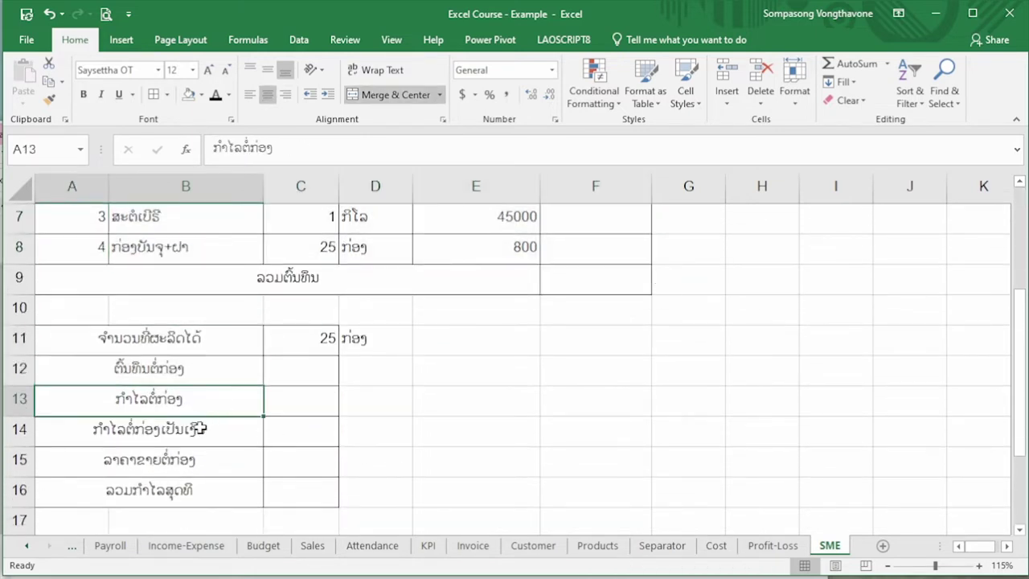
pyautogui.click(193, 431)
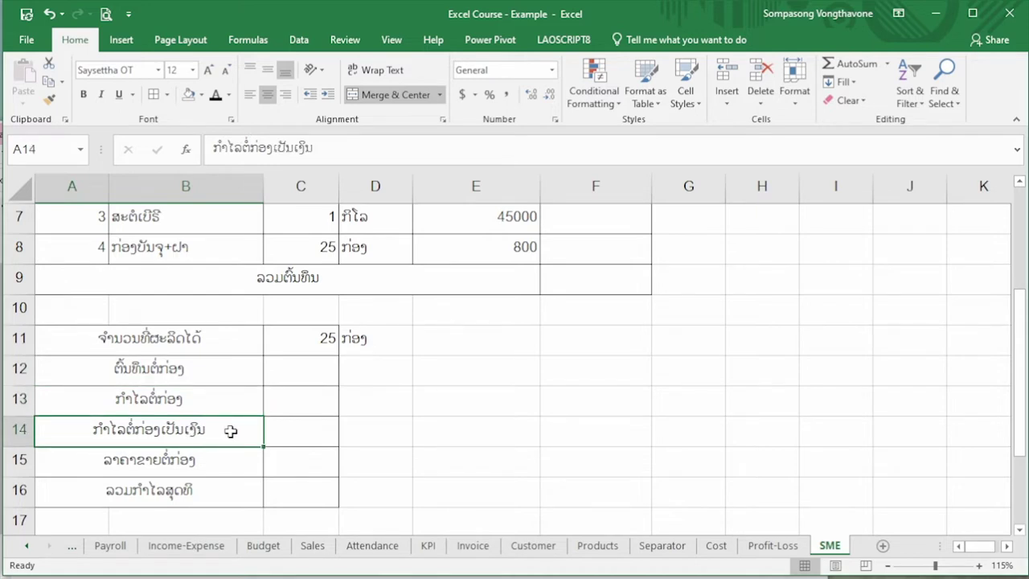
pyautogui.click(216, 462)
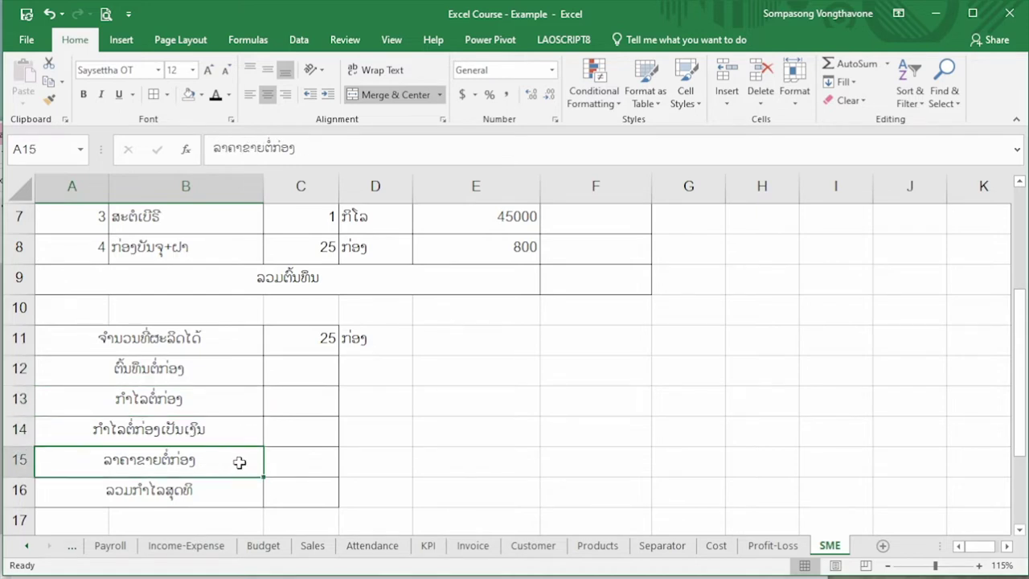
pyautogui.click(230, 497)
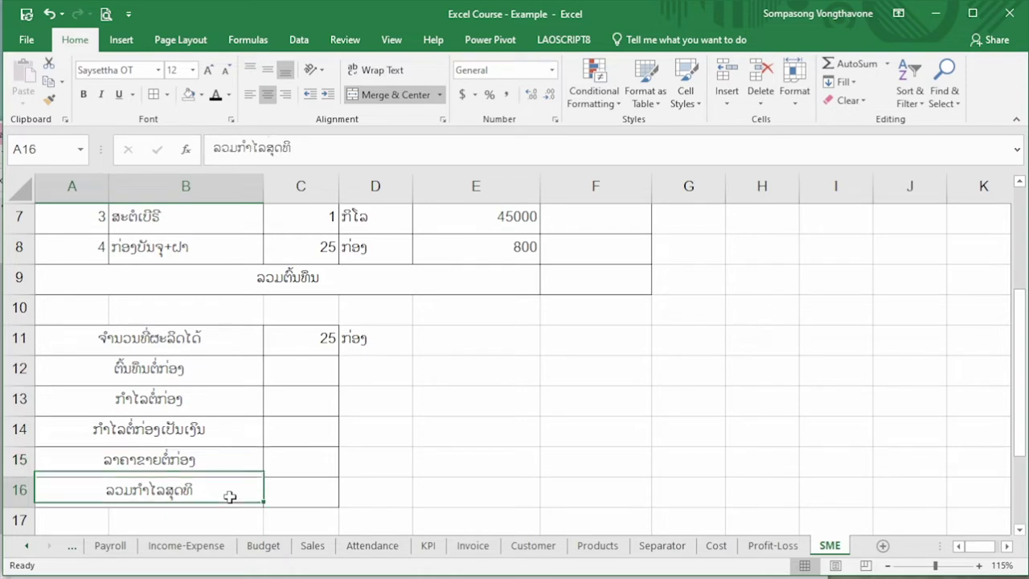
pyautogui.click(299, 494)
pyautogui.scroll(2, 402, 467)
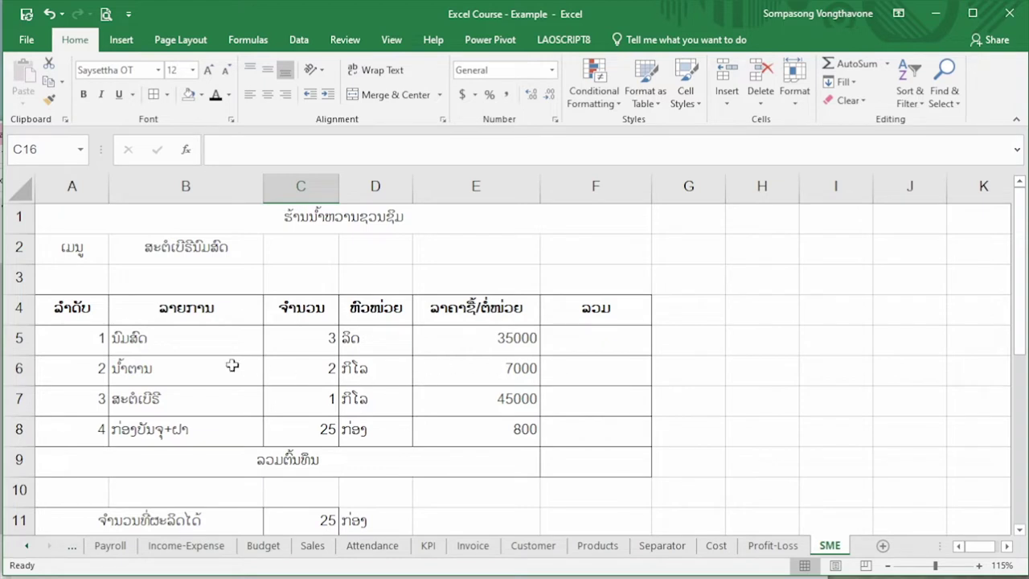
# Review each item's quantity and unit price: 3×35000, 2×7000, 1×45000, 25×800
pyautogui.moveTo(147, 338); pyautogui.dragTo(186, 430)
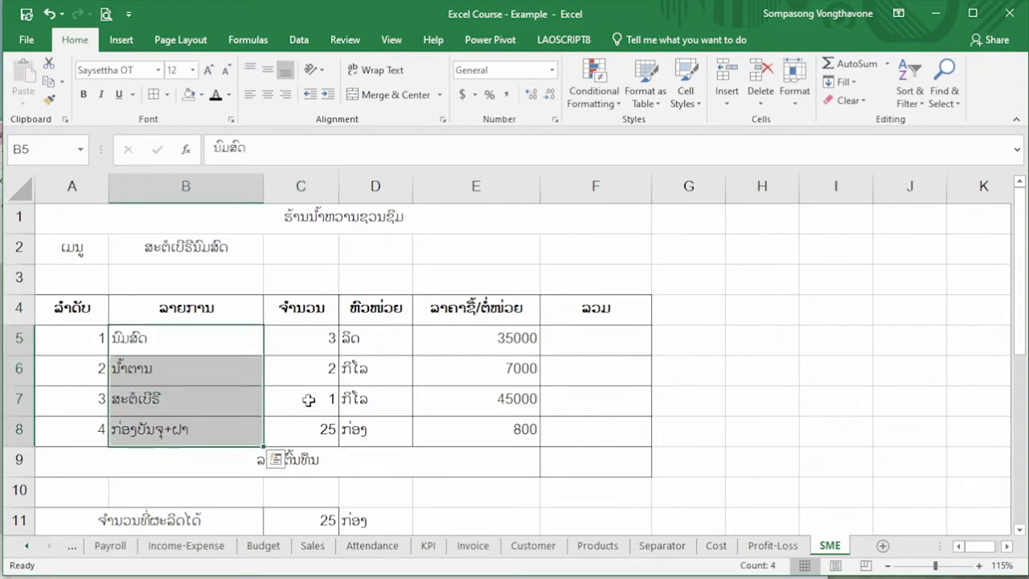
pyautogui.moveTo(325, 338)
pyautogui.mouseDown()
pyautogui.moveTo(504, 435)
pyautogui.moveTo(563, 441)
pyautogui.mouseUp()
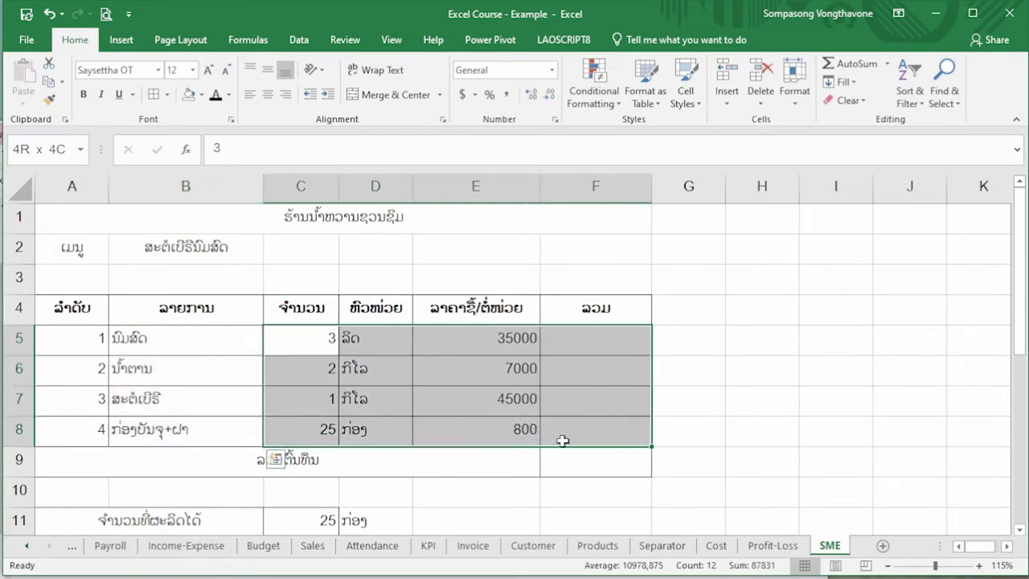
pyautogui.click(599, 335)
pyautogui.click(321, 342)
pyautogui.click(470, 347)
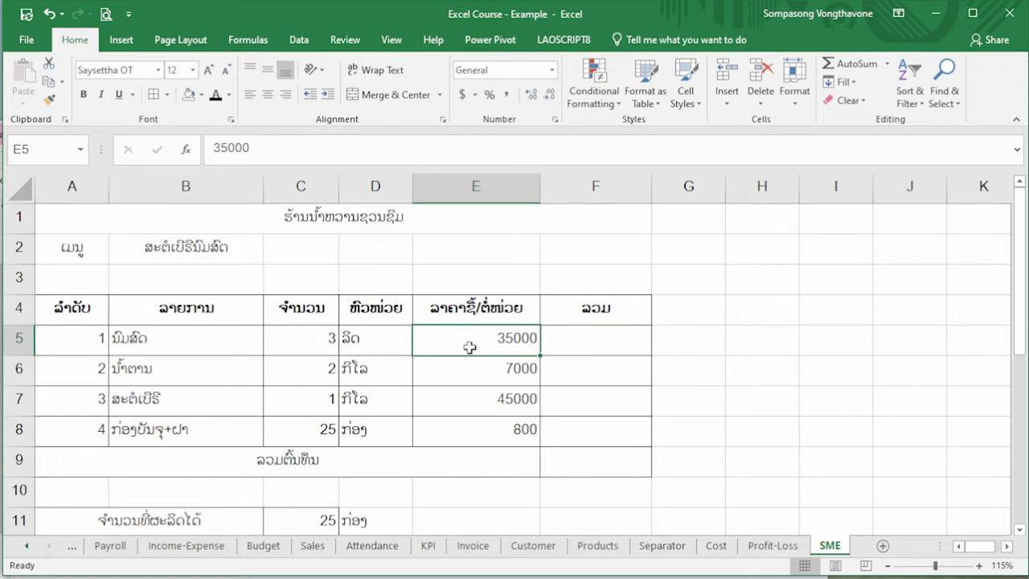
pyautogui.click(631, 339)
pyautogui.click(274, 374)
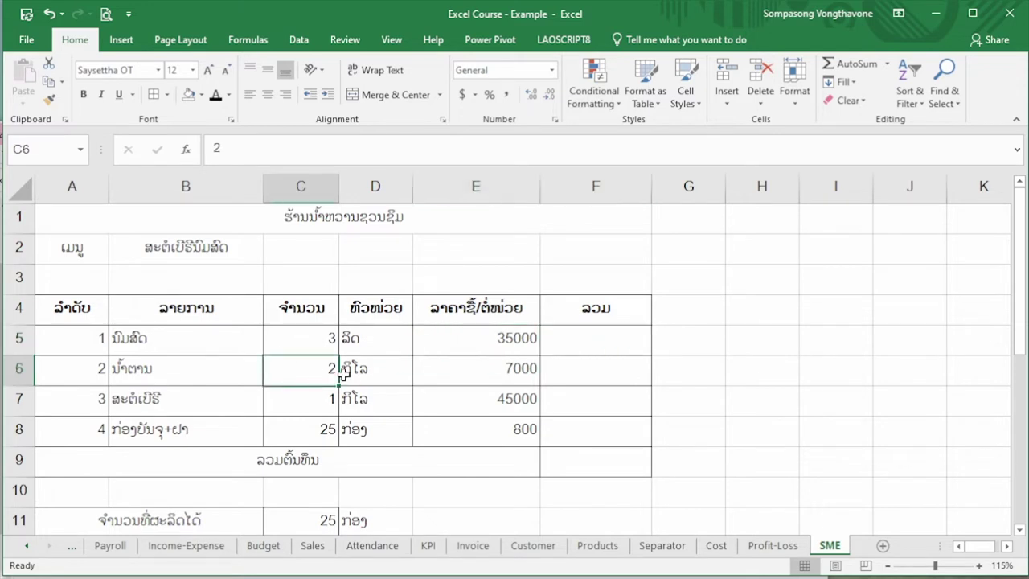
pyautogui.click(511, 371)
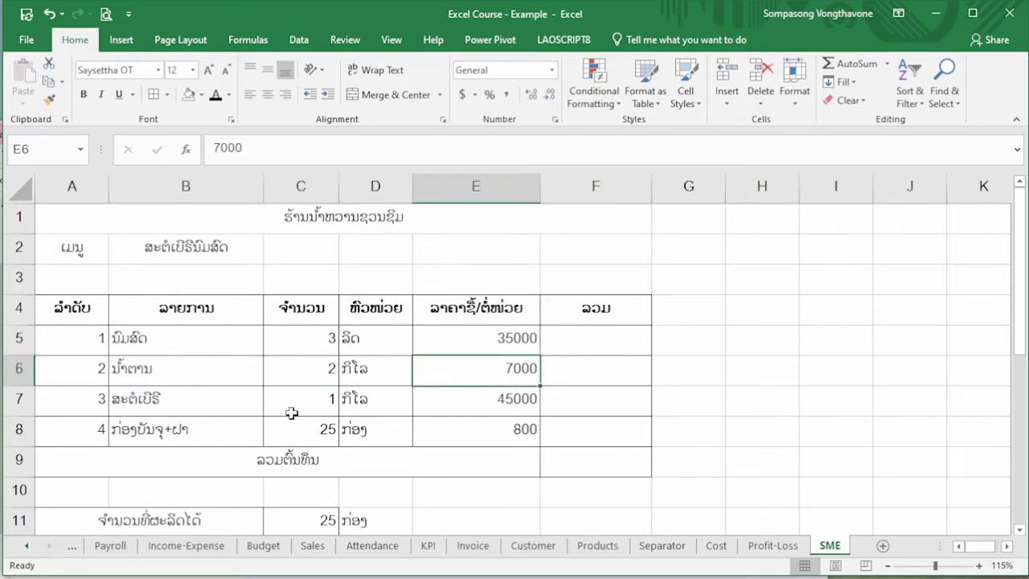
pyautogui.click(291, 410)
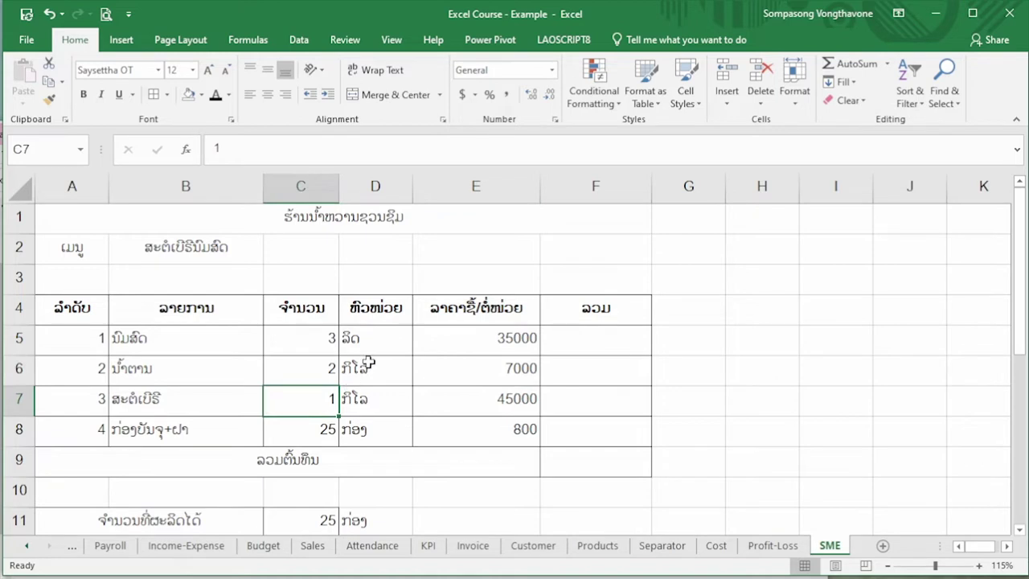
pyautogui.click(507, 397)
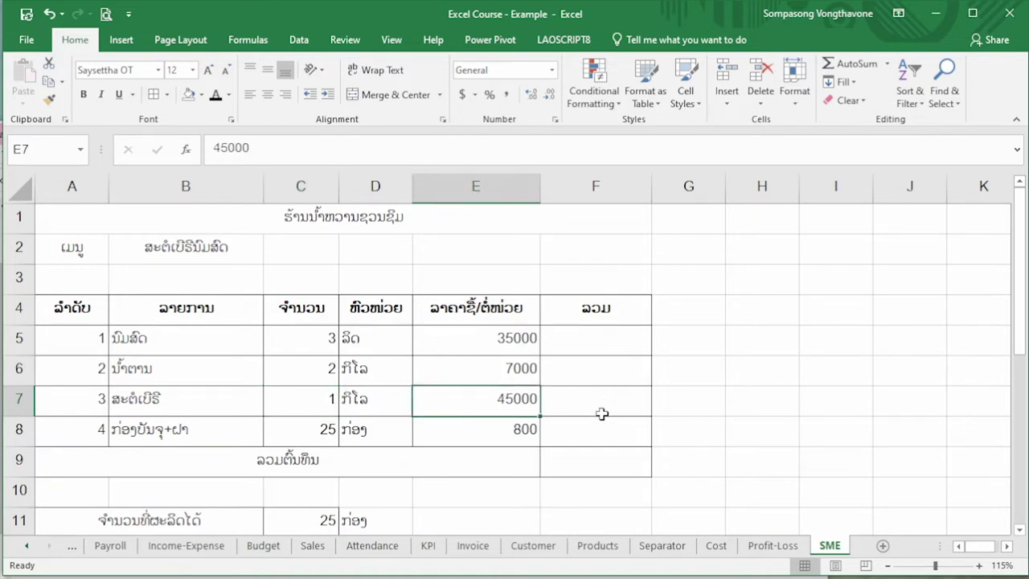
pyautogui.click(303, 425)
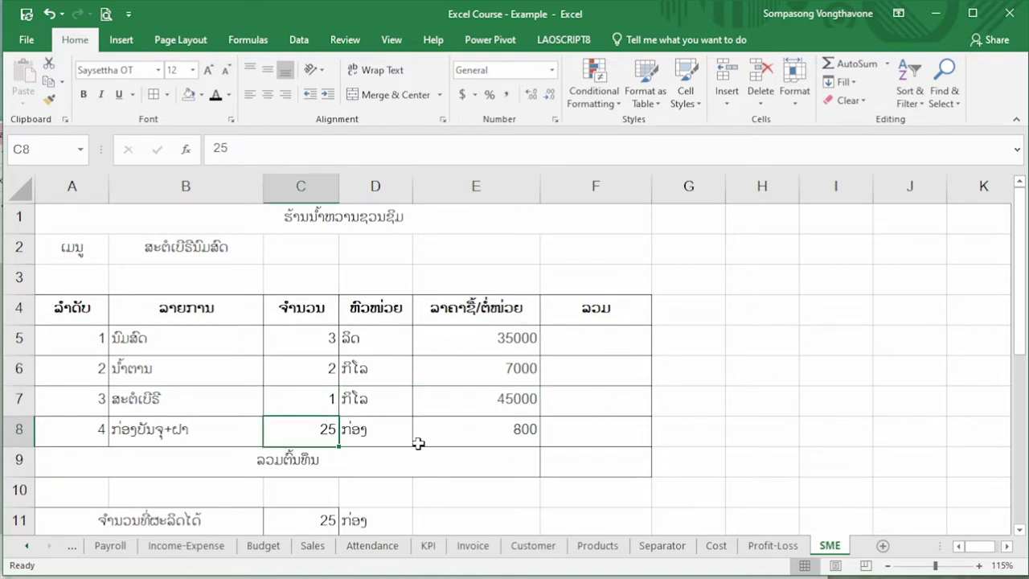
pyautogui.click(509, 441)
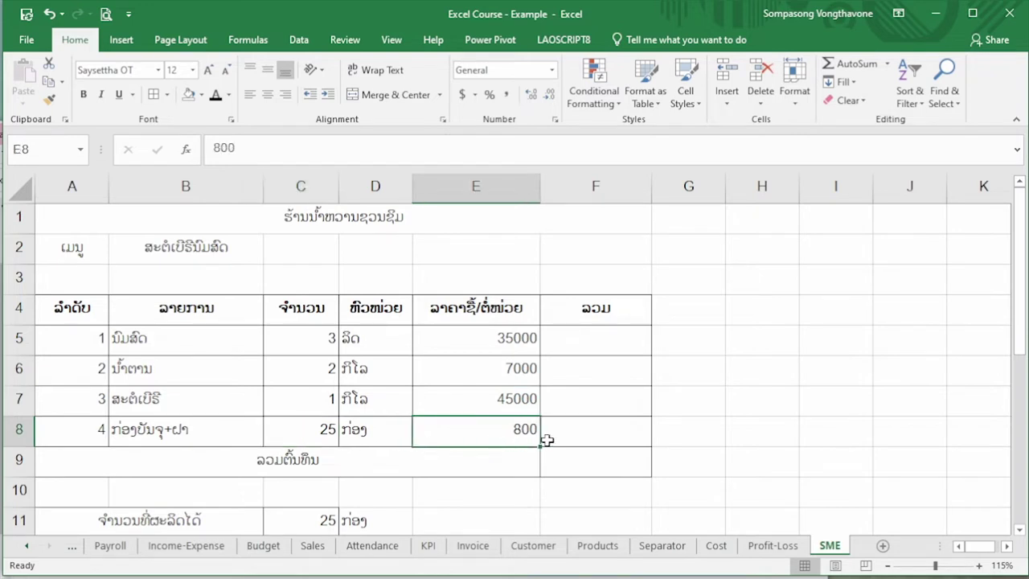
# Enter =E5*C5 in F5 for the first item's line total
pyautogui.click(597, 343)
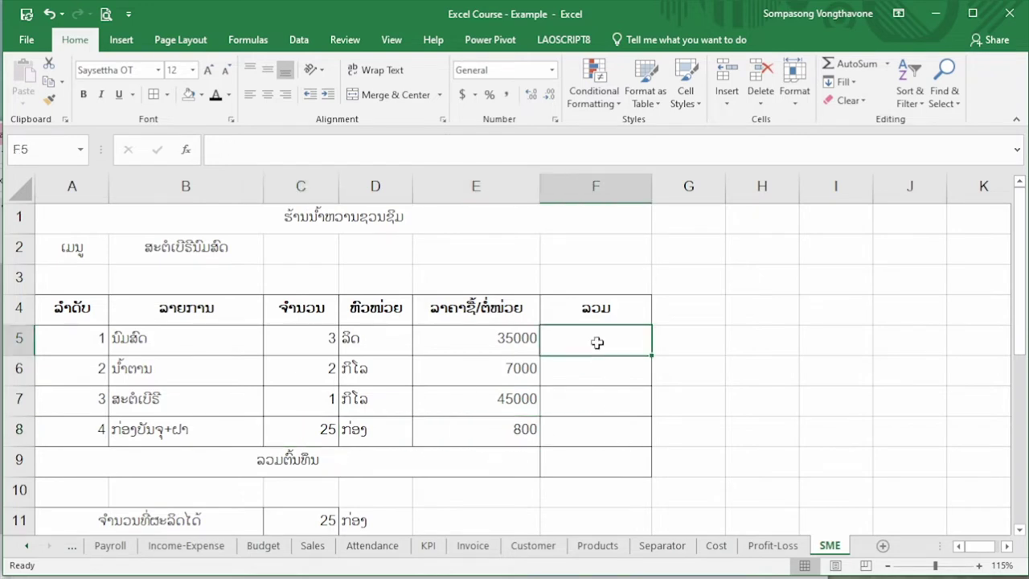
pyautogui.write('=')
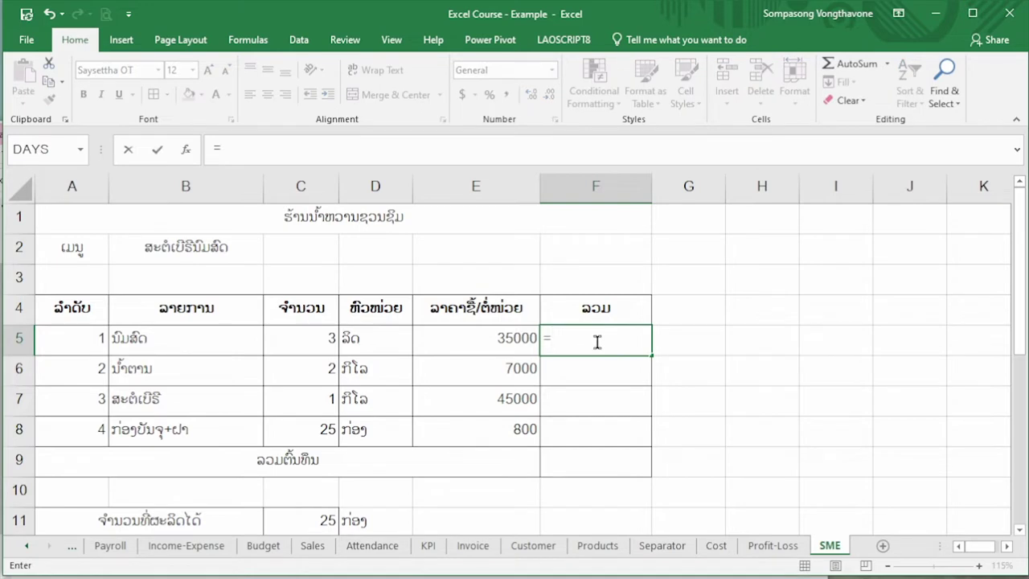
pyautogui.click(475, 343)
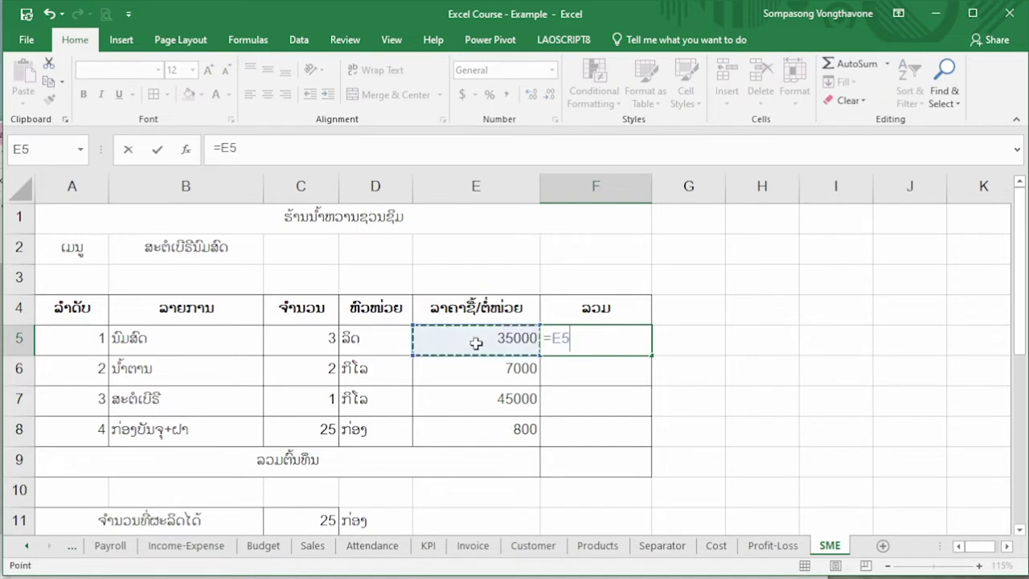
pyautogui.write('*')
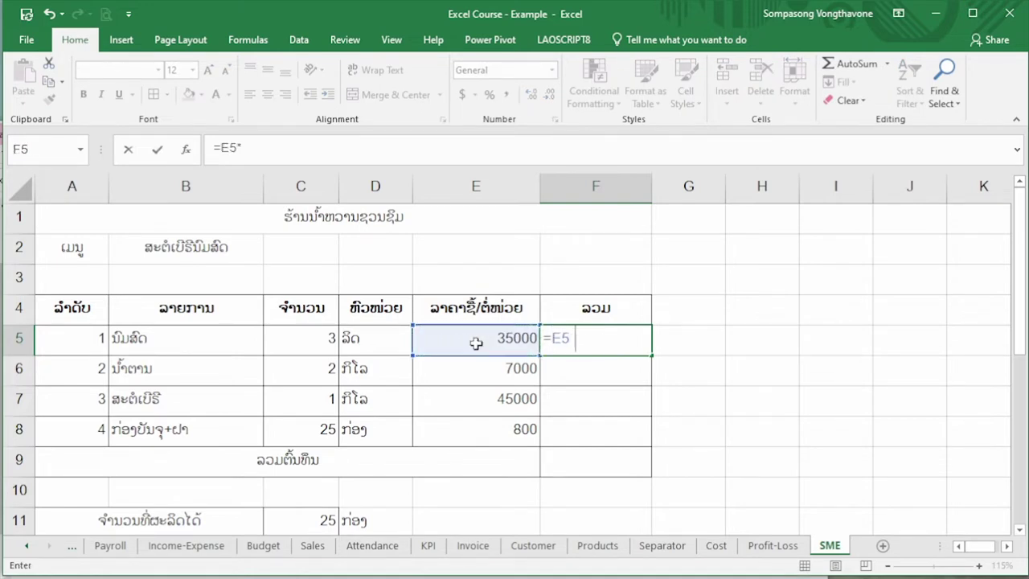
pyautogui.click(300, 340)
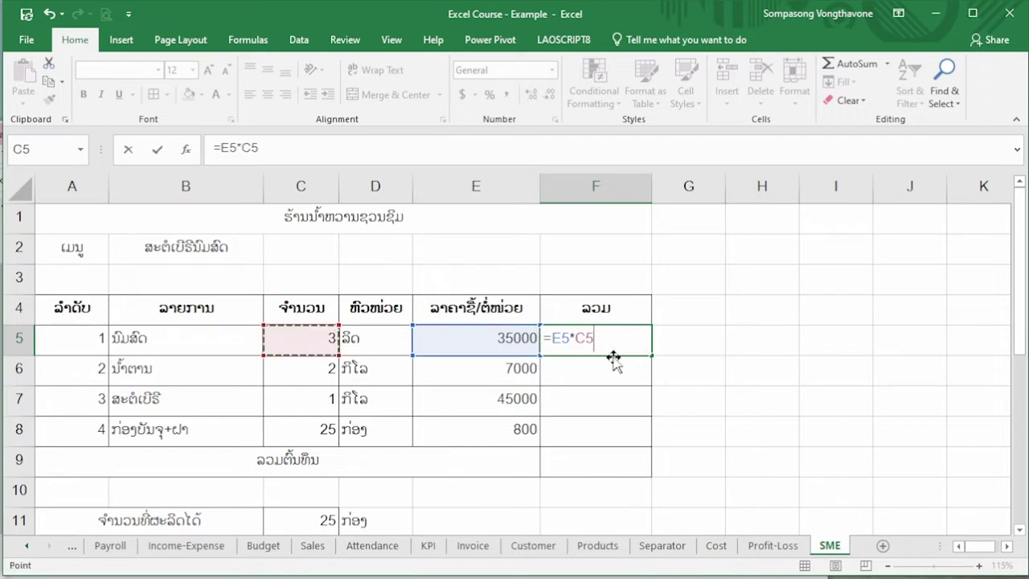
pyautogui.press('Return')
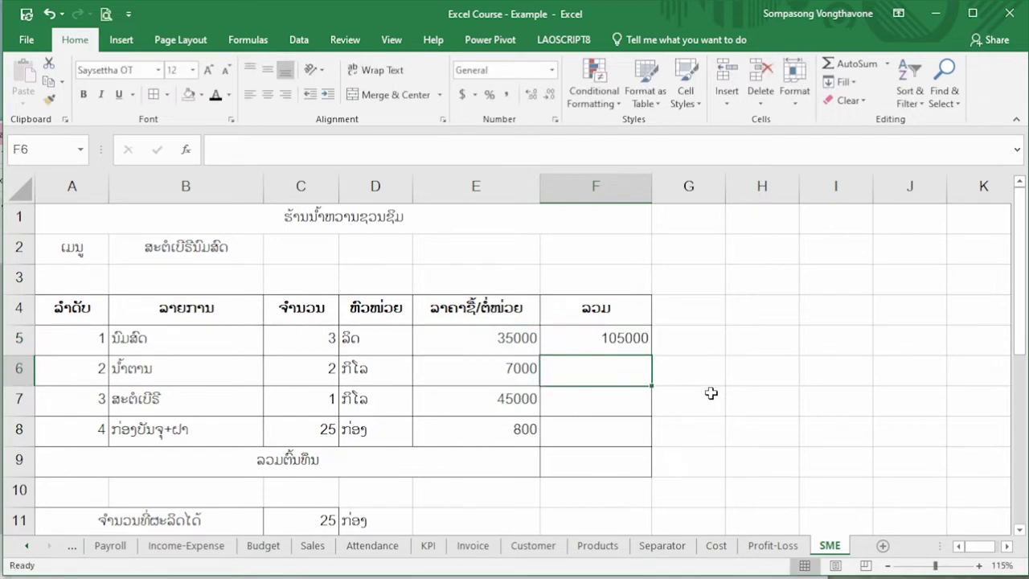
# Fill the F5 formula down to F8, giving totals 105000, 14000, 45000 and 20000
pyautogui.click(610, 340)
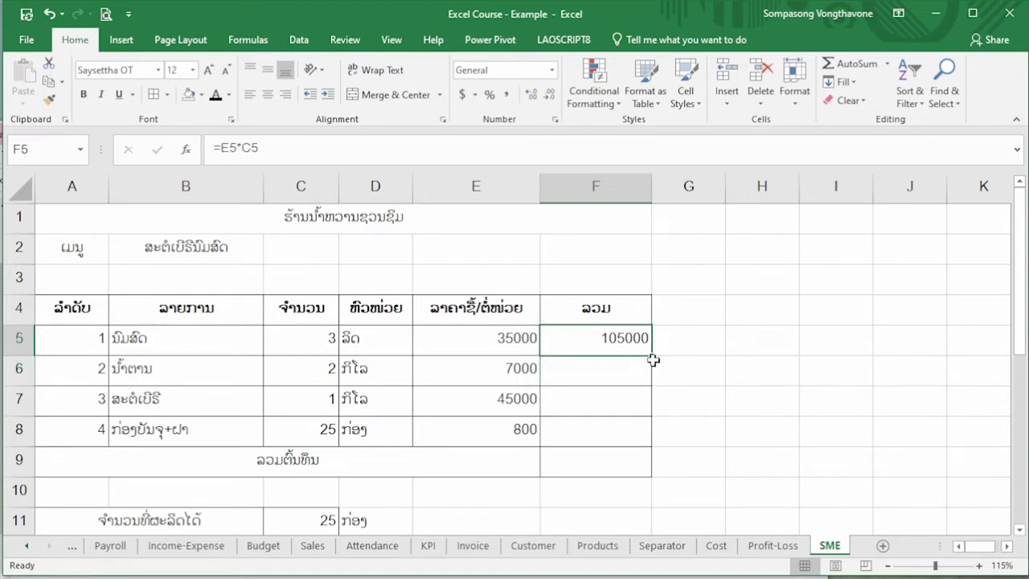
pyautogui.moveTo(652, 354); pyautogui.dragTo(647, 436)
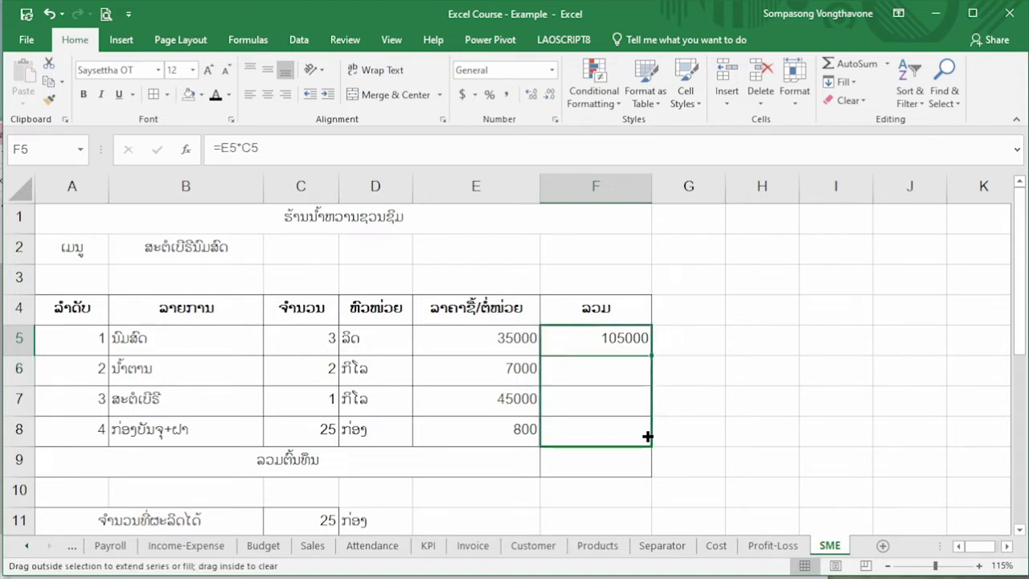
pyautogui.click(613, 458)
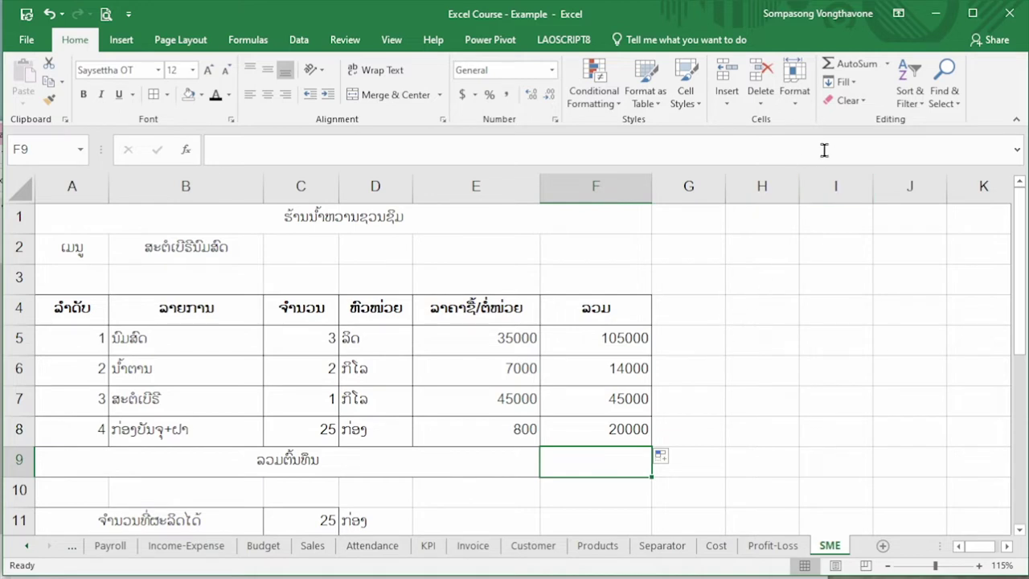
# AutoSum =SUM(F5:F8) into F9 for a total cost of 184000, then select F5:F9
pyautogui.click(851, 69)
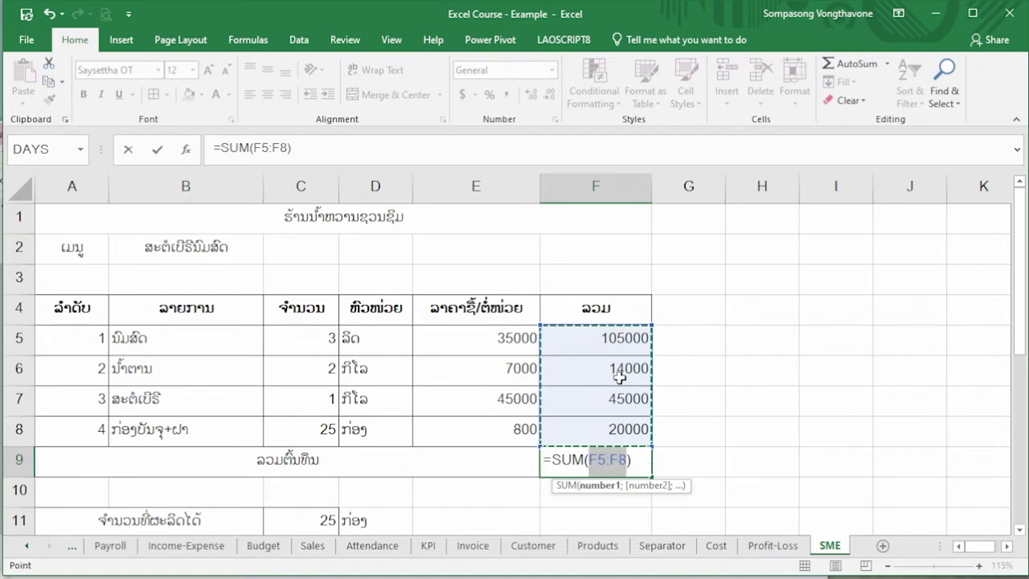
pyautogui.press('Return')
pyautogui.click(597, 457)
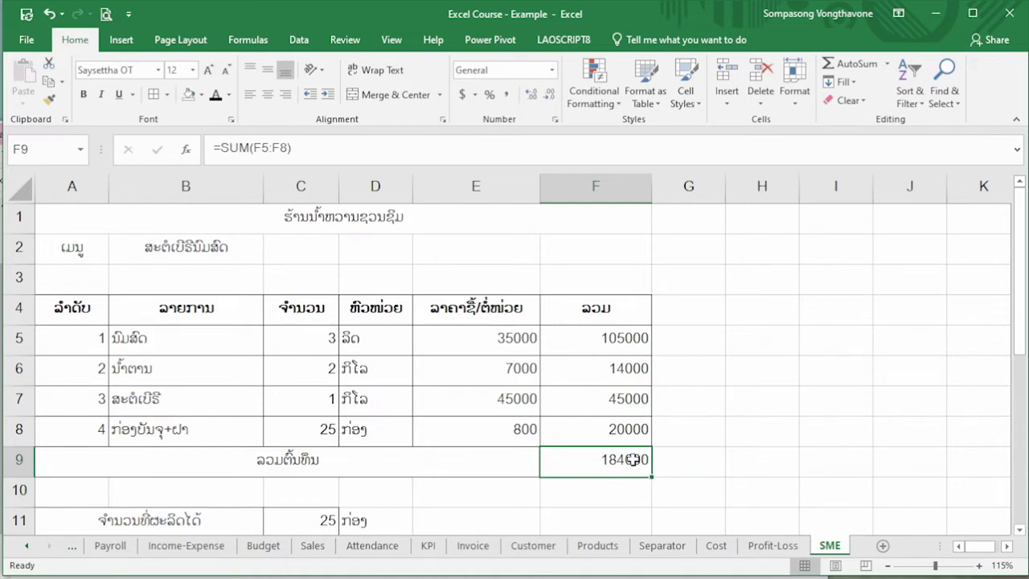
pyautogui.moveTo(639, 458)
pyautogui.mouseDown()
pyautogui.moveTo(514, 342)
pyautogui.moveTo(577, 348)
pyautogui.mouseUp()
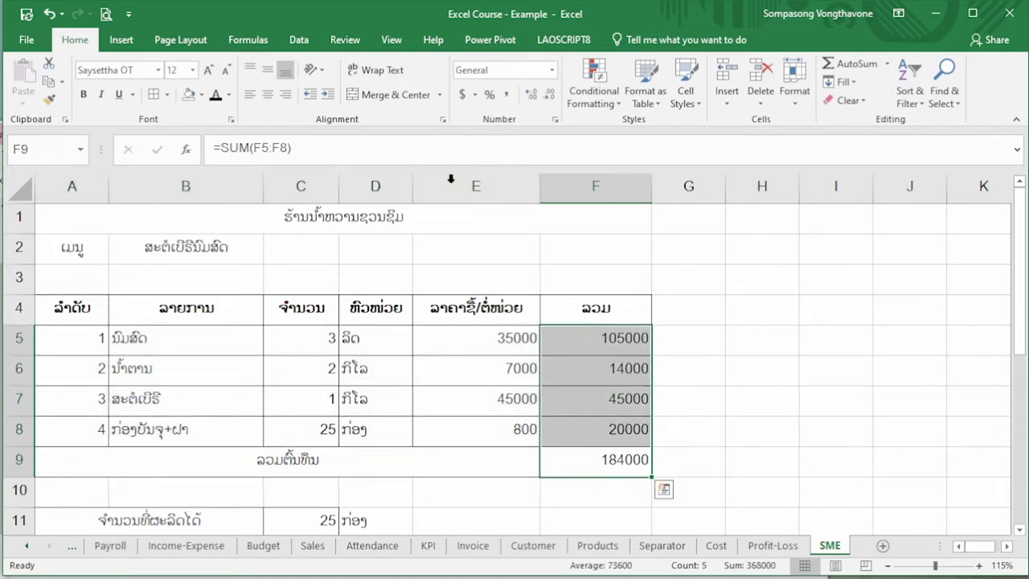
# Give the totals F5:F9 accounting format with no decimal places
pyautogui.click(506, 94)
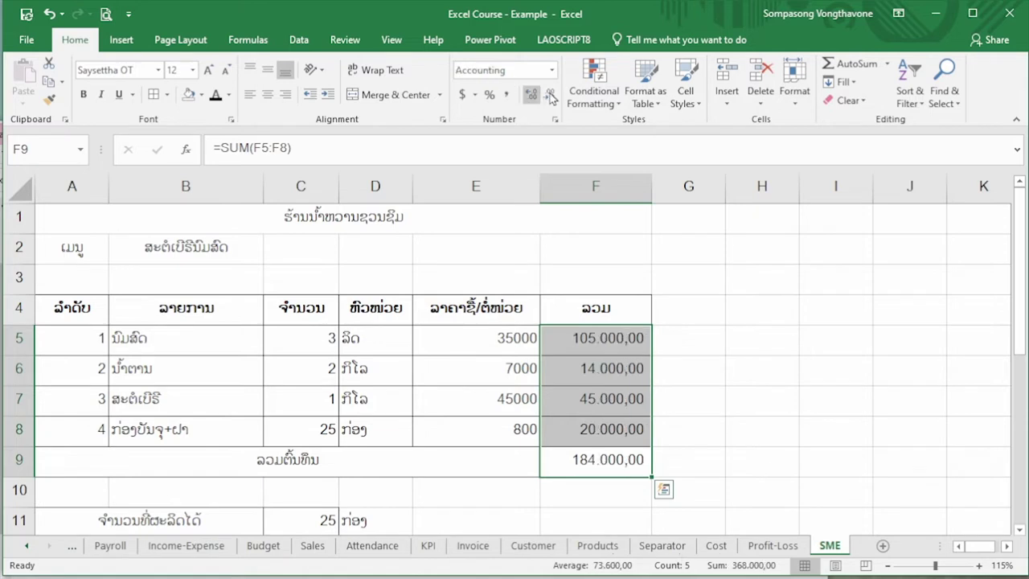
pyautogui.click(551, 95)
pyautogui.click(551, 95)
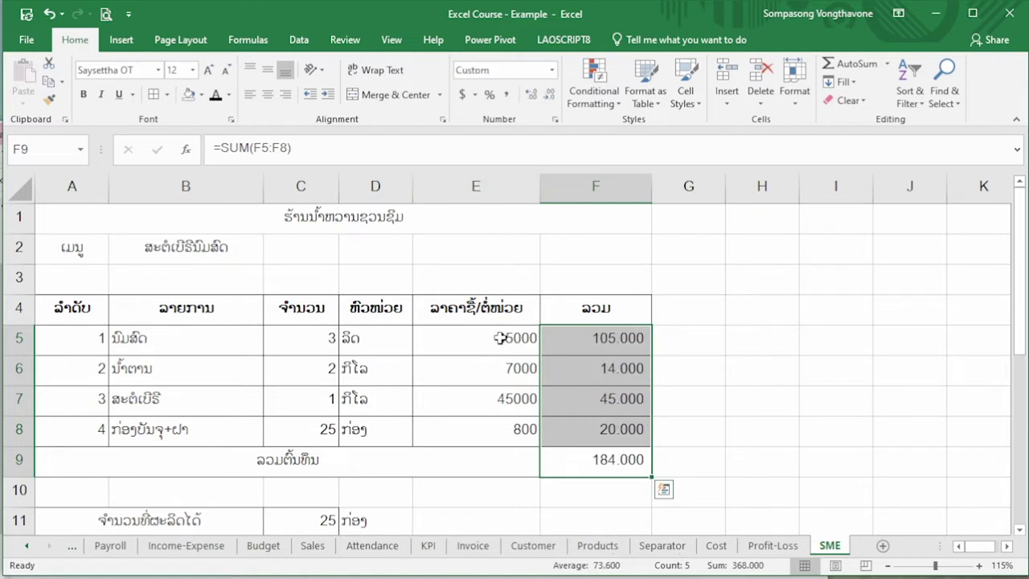
# Give the unit prices E5:E8 thousands separators with no decimals, showing 35.000
pyautogui.moveTo(500, 338); pyautogui.dragTo(495, 435)
pyautogui.click(508, 94)
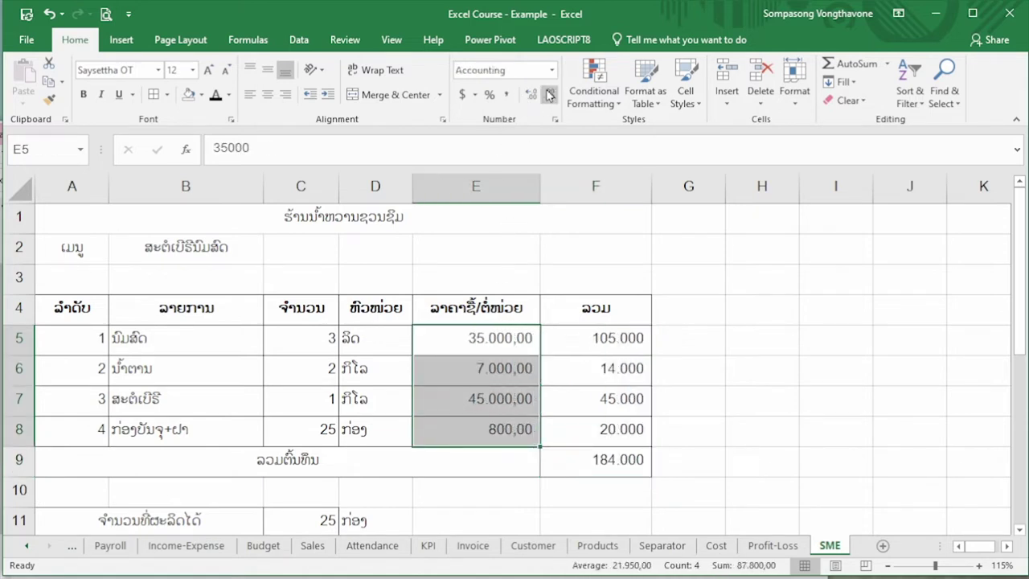
pyautogui.click(551, 95)
pyautogui.click(550, 95)
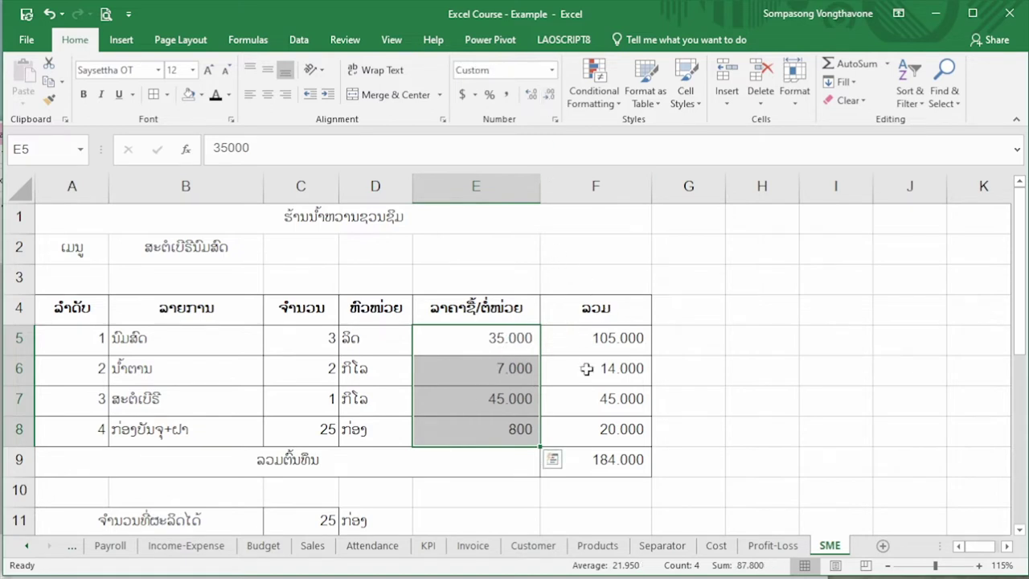
pyautogui.click(750, 406)
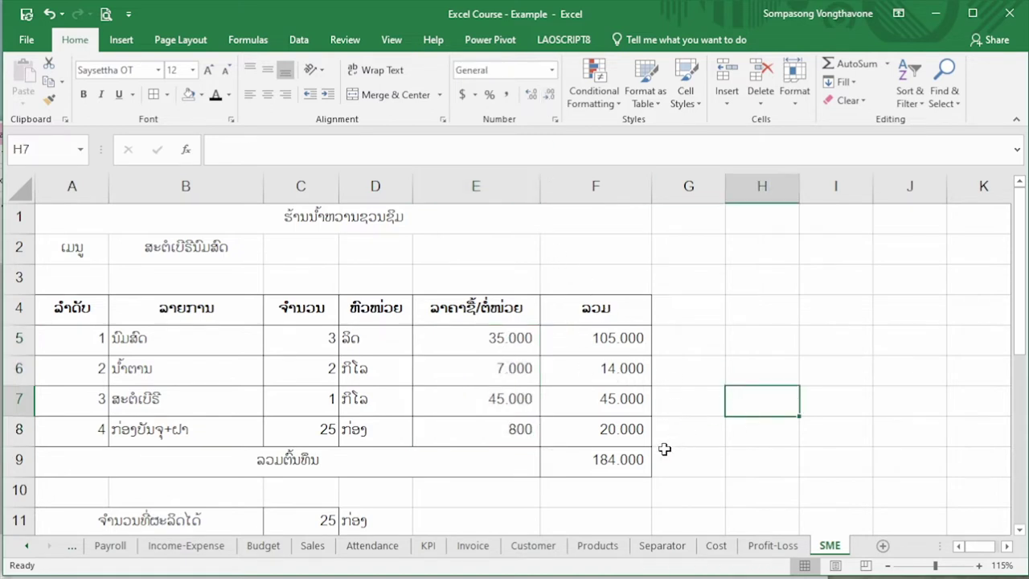
pyautogui.click(627, 462)
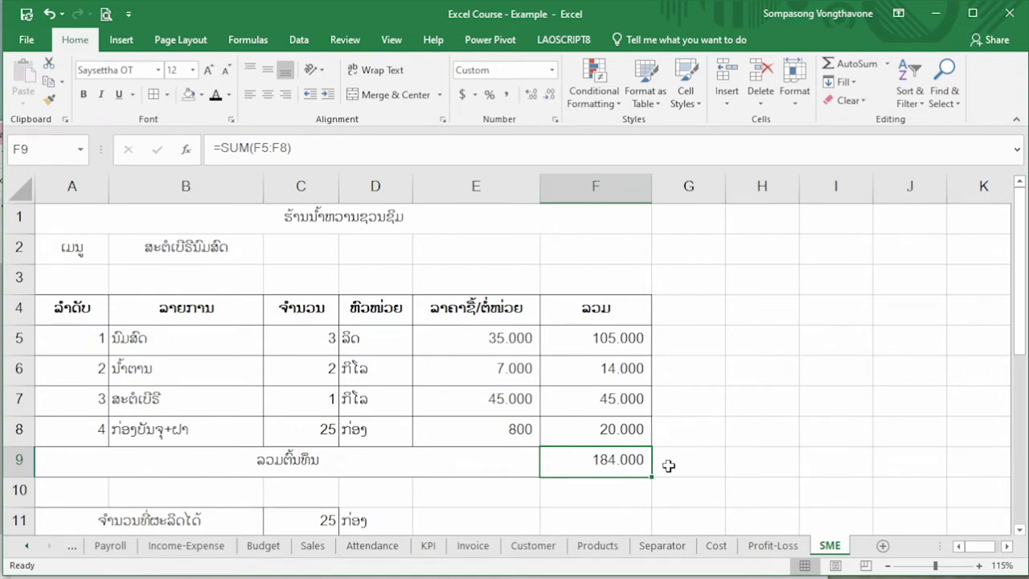
pyautogui.scroll(-1, 588, 416)
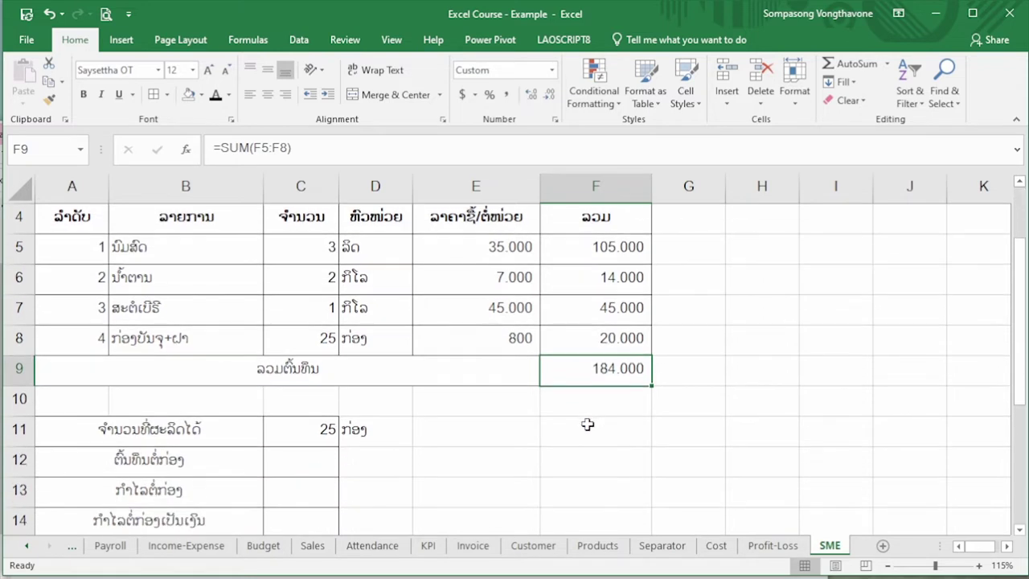
pyautogui.click(323, 429)
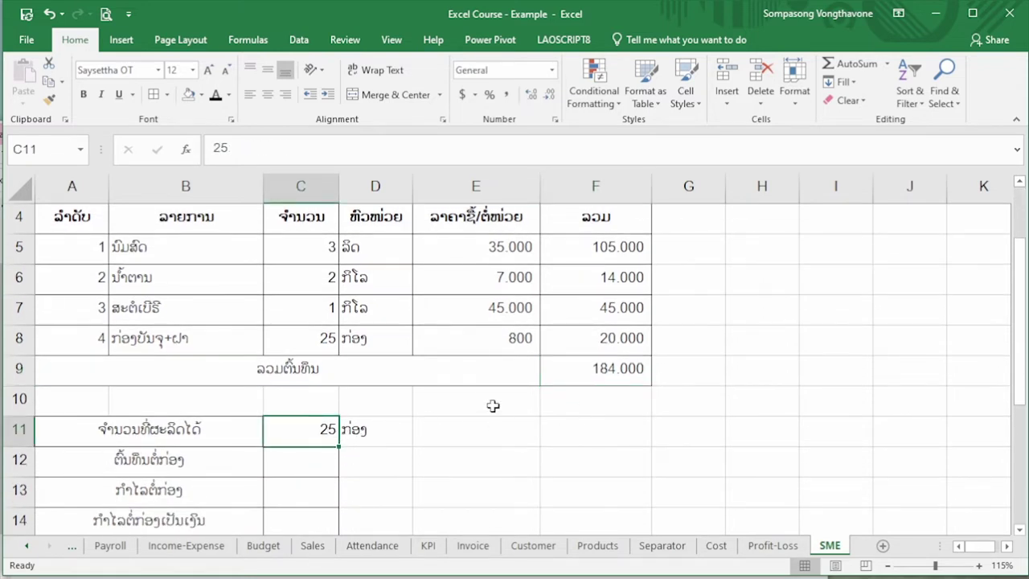
pyautogui.scroll(1, 493, 406)
pyautogui.moveTo(271, 334); pyautogui.dragTo(457, 453)
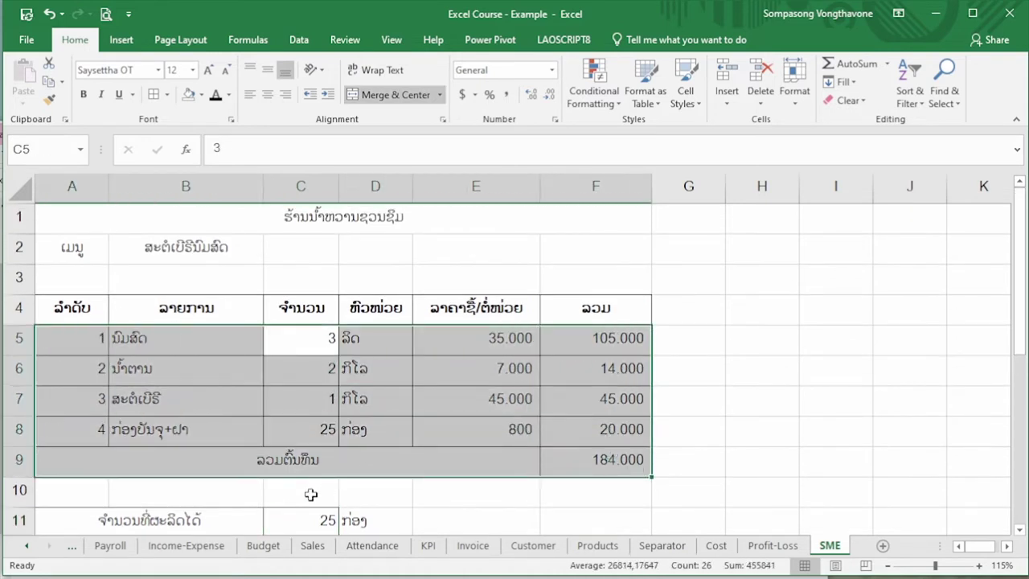
pyautogui.scroll(-2, 310, 494)
pyautogui.click(304, 340)
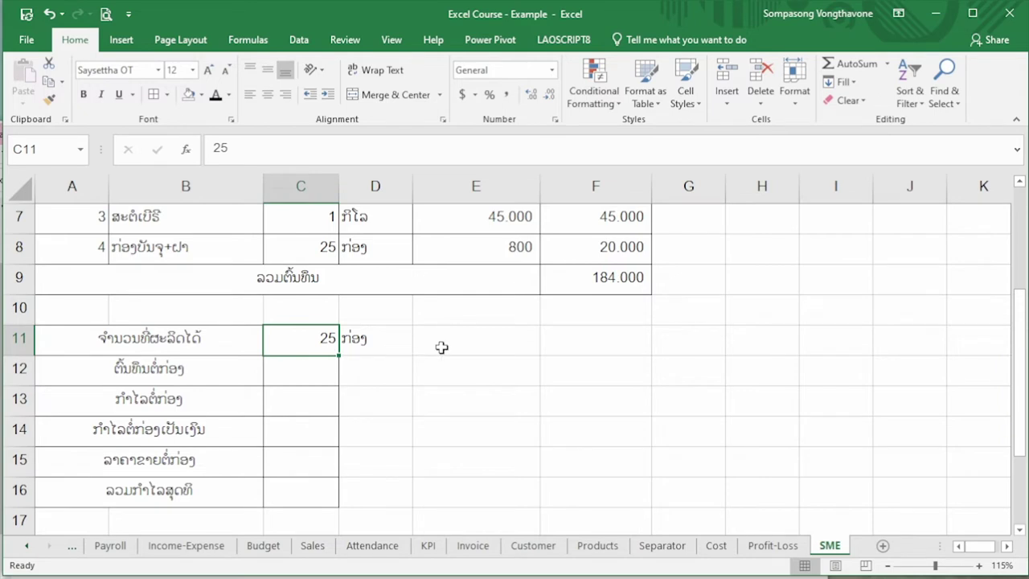
# Enter =F9/C11 in C12 so the cost per box shows 7.360
pyautogui.click(293, 372)
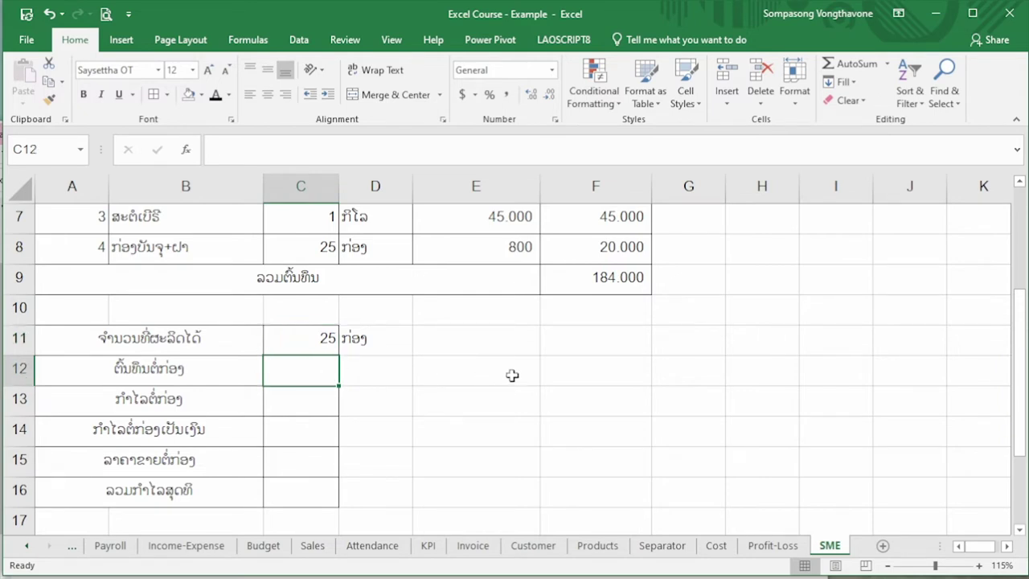
pyautogui.write('=')
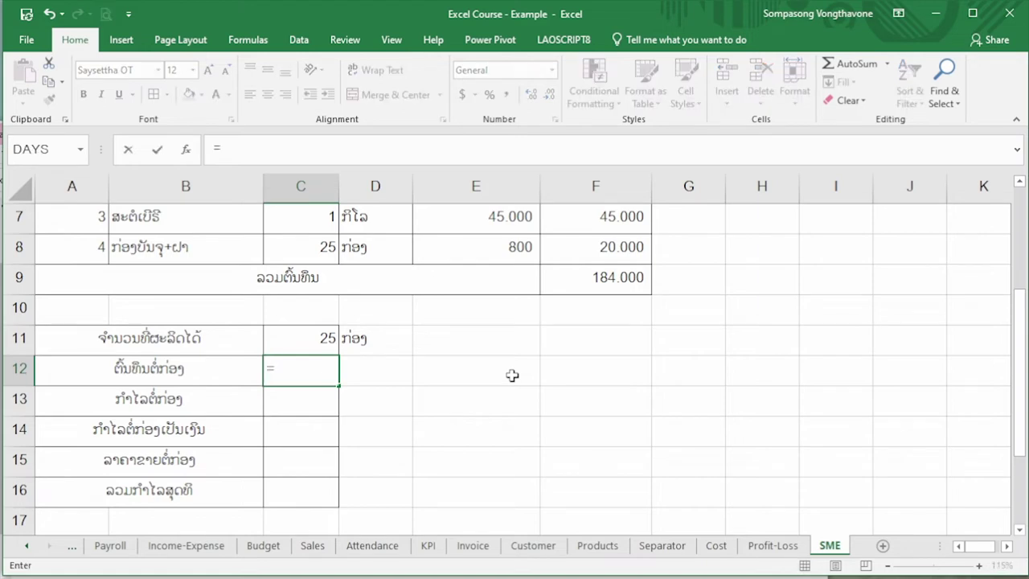
pyautogui.click(632, 278)
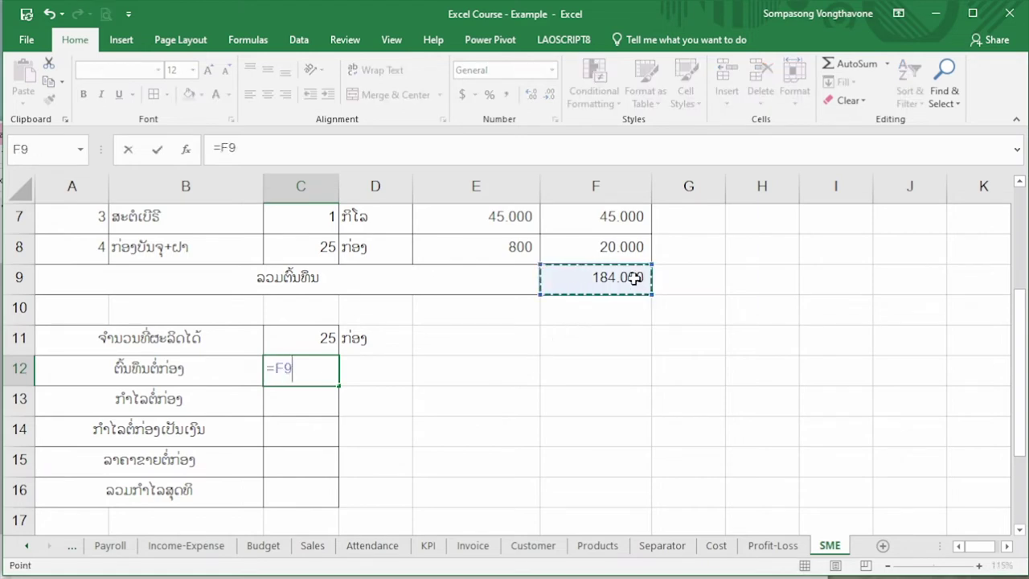
pyautogui.write('/')
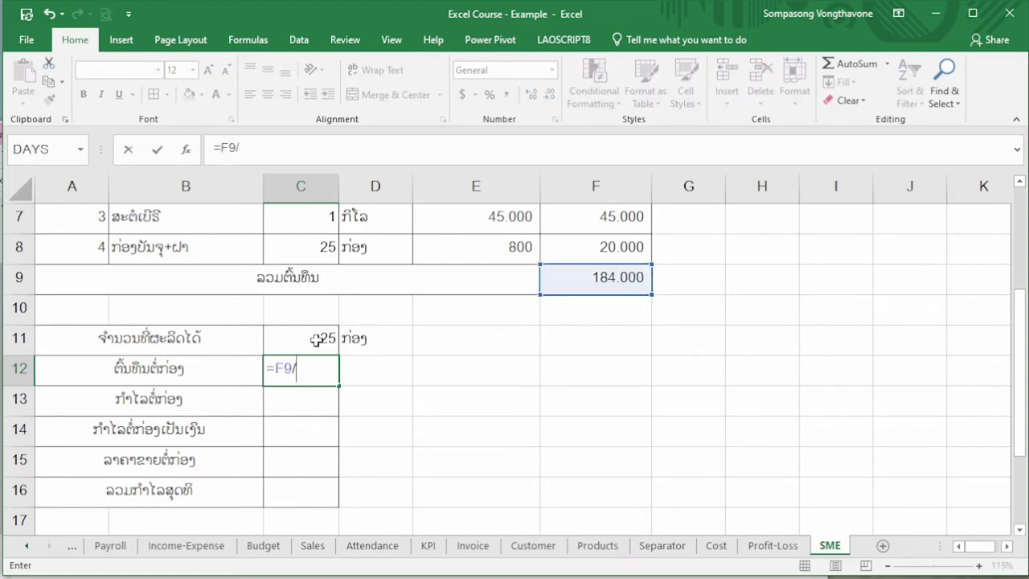
pyautogui.click(318, 339)
pyautogui.press('Return')
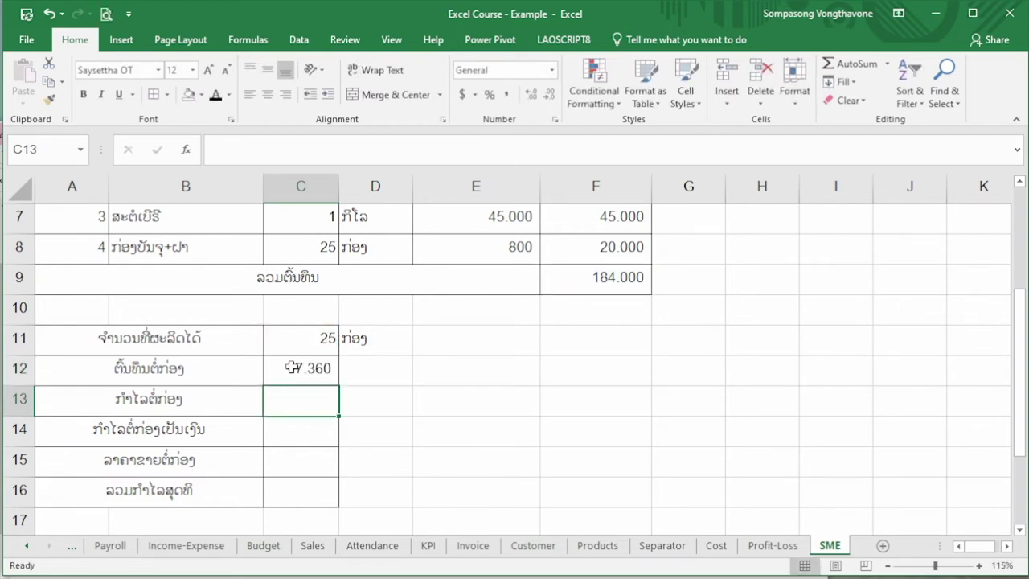
pyautogui.click(292, 368)
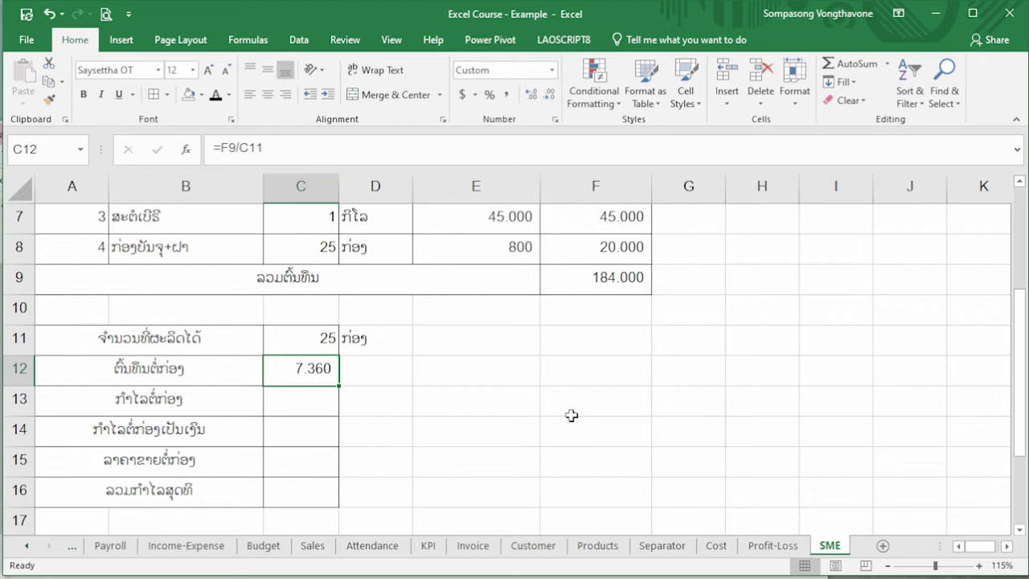
pyautogui.press('Down')
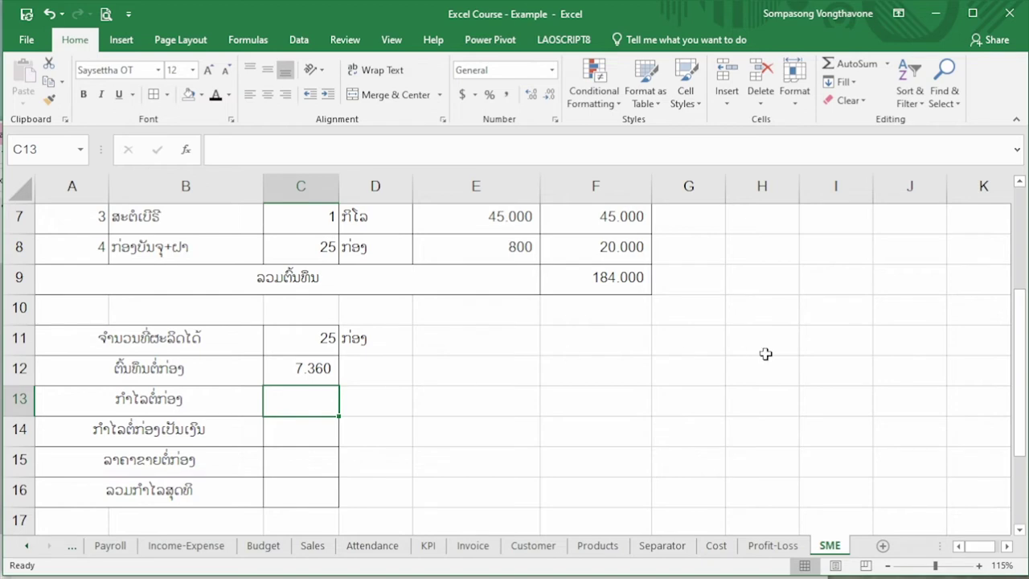
# Set C13 to an 80% profit rate and enter =C12*C13 in C14, giving 5.888
pyautogui.write('80')
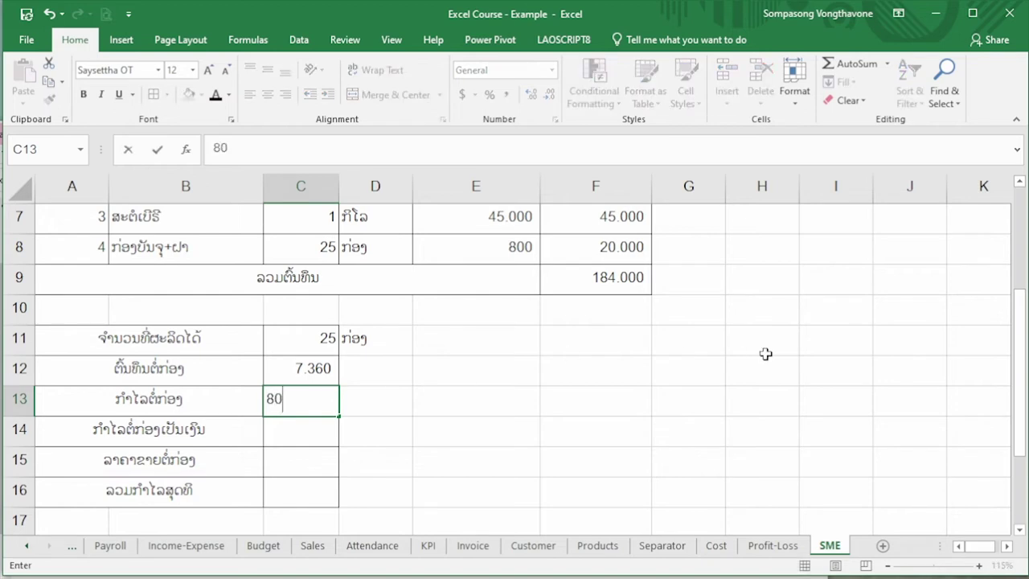
pyautogui.press('Return')
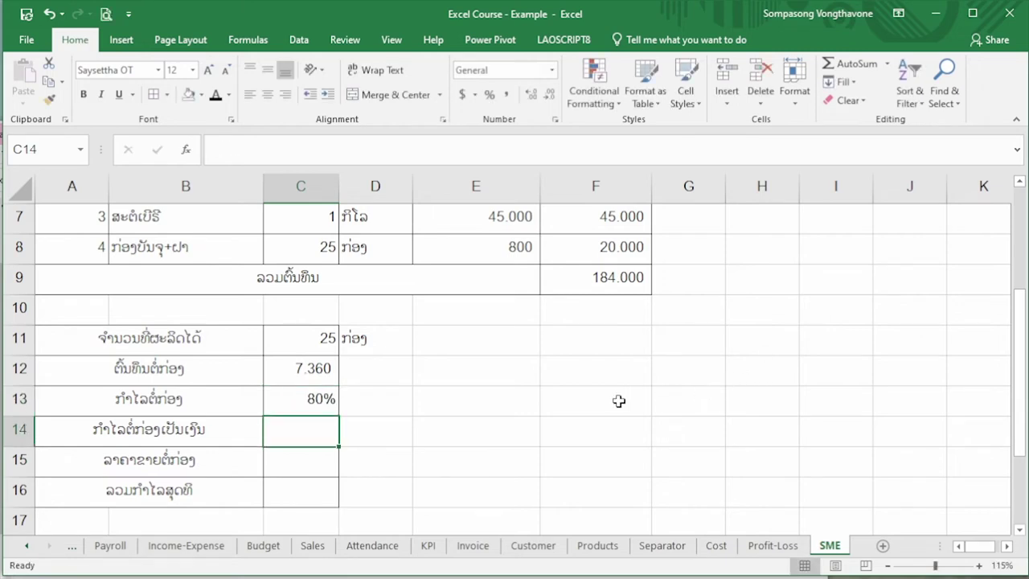
pyautogui.write('=')
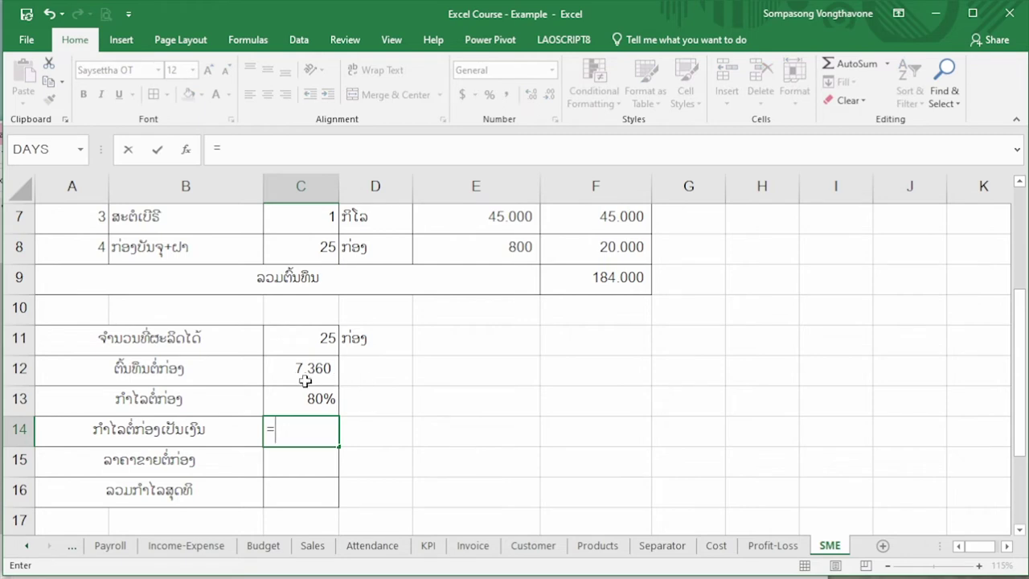
pyautogui.click(306, 378)
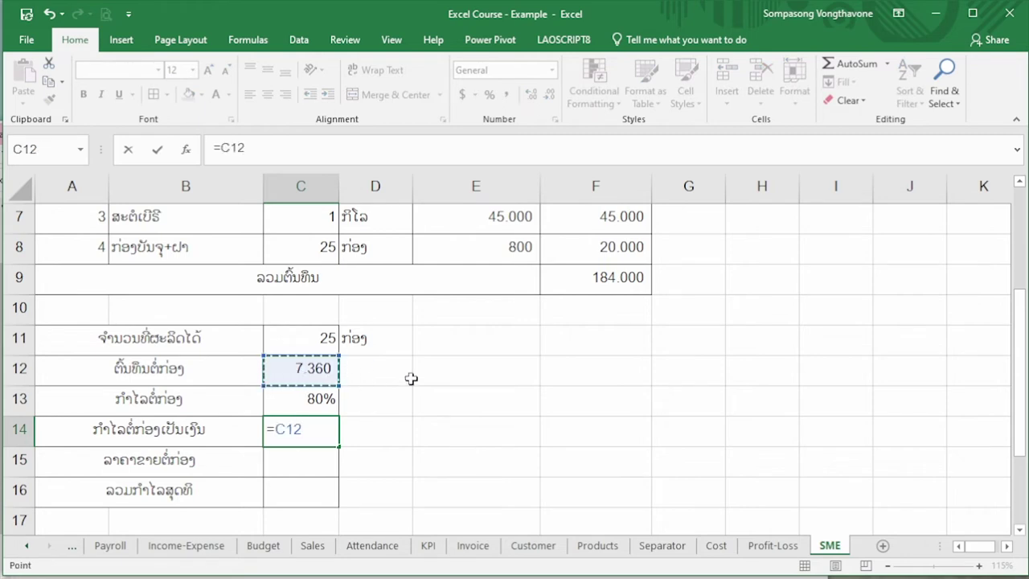
pyautogui.write('*')
pyautogui.click(320, 397)
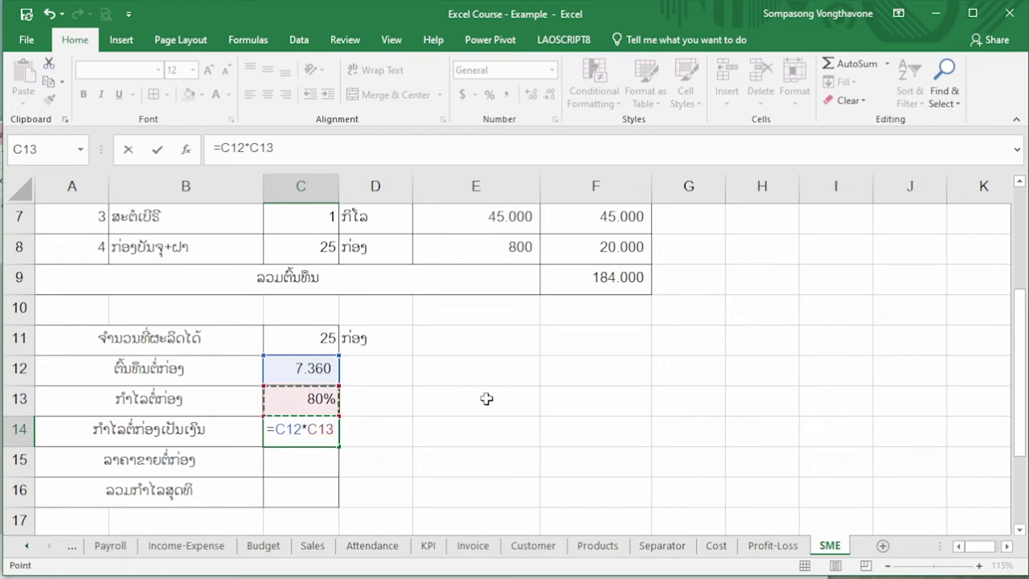
pyautogui.press('Return')
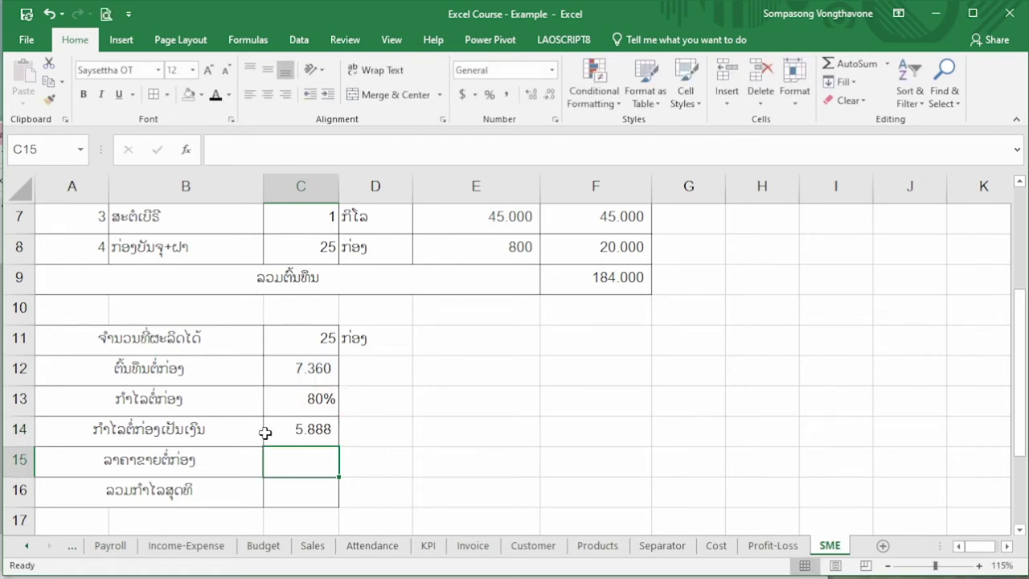
pyautogui.click(283, 434)
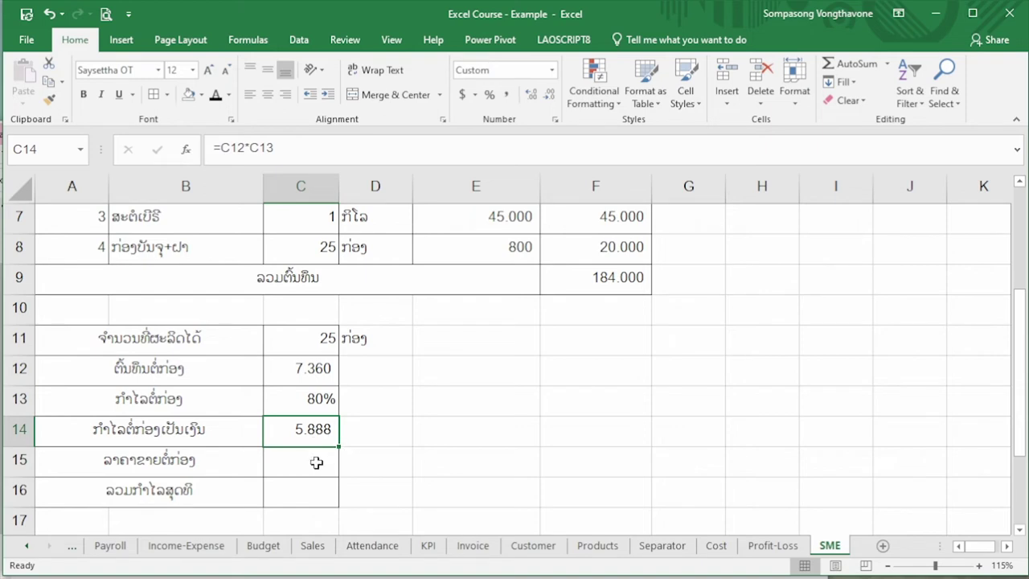
pyautogui.click(317, 463)
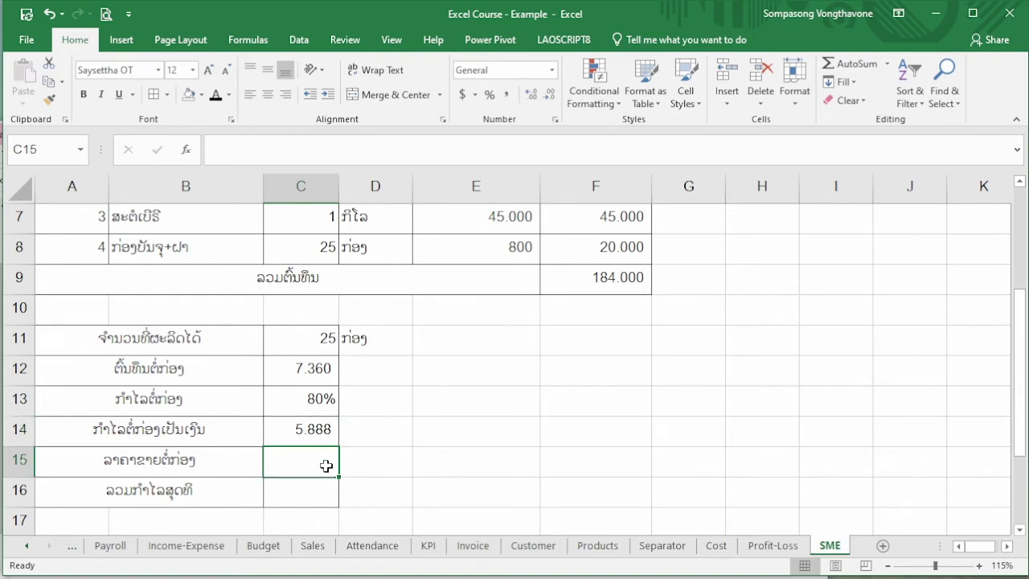
# Enter =C12+C14 in C15 for a selling price of 13.248 per box
pyautogui.write('=')
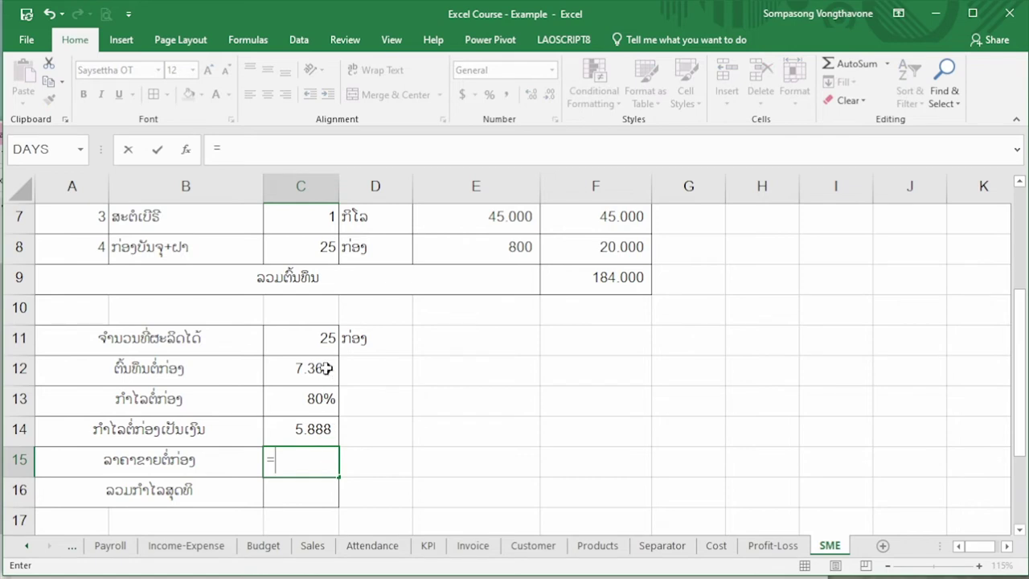
pyautogui.click(326, 365)
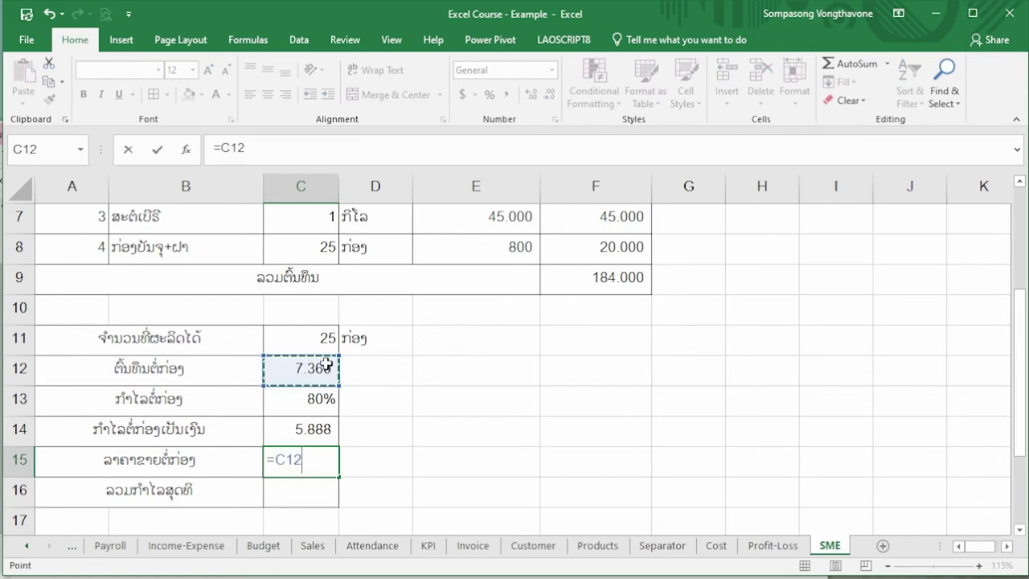
pyautogui.write('+')
pyautogui.click(294, 438)
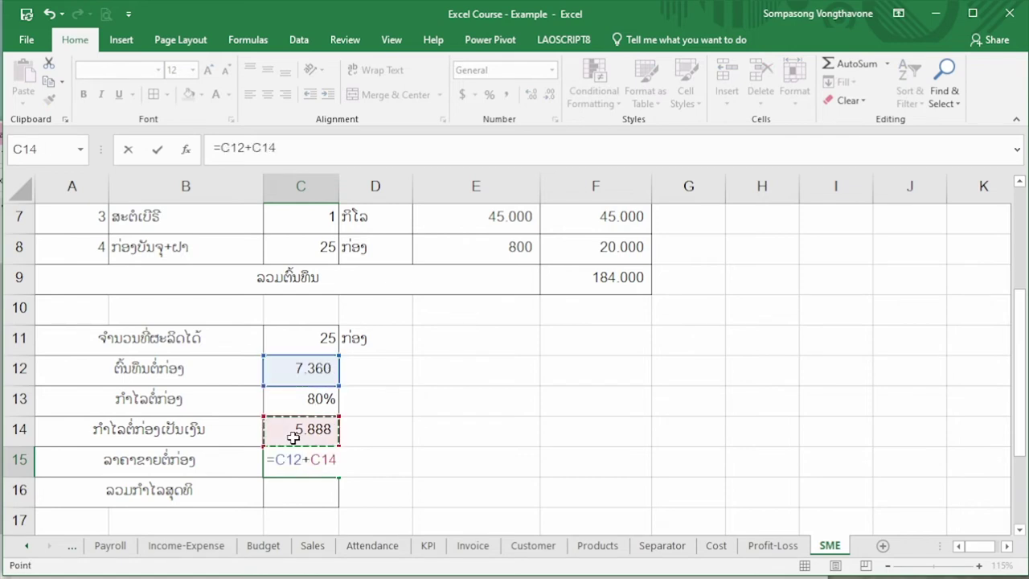
pyautogui.press('Return')
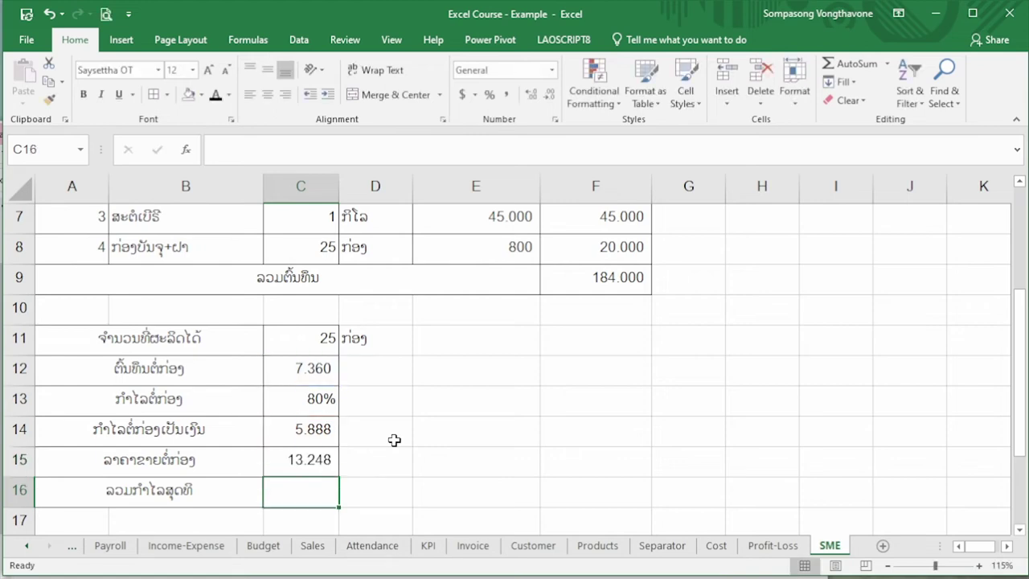
pyautogui.click(330, 460)
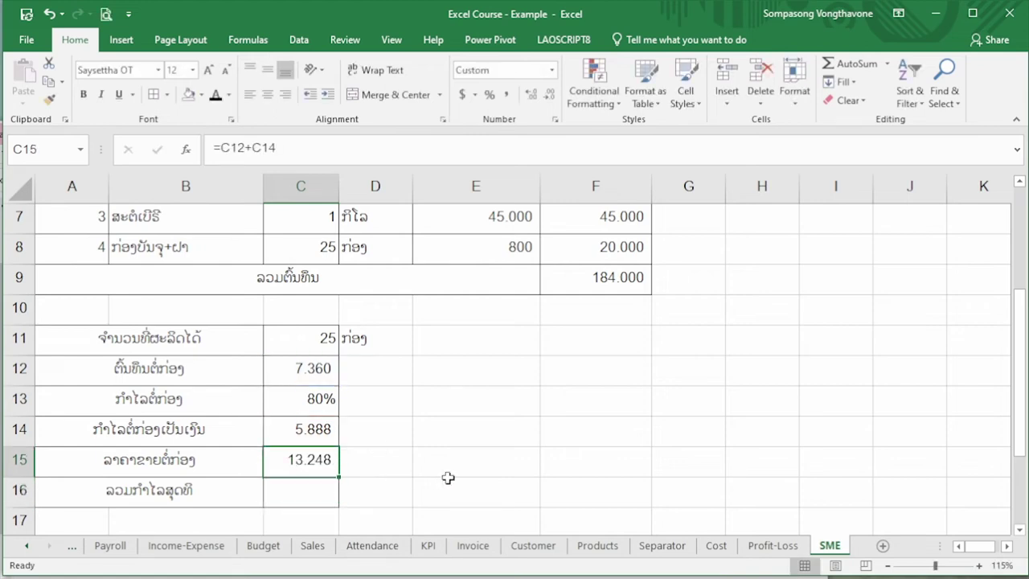
pyautogui.press('Return')
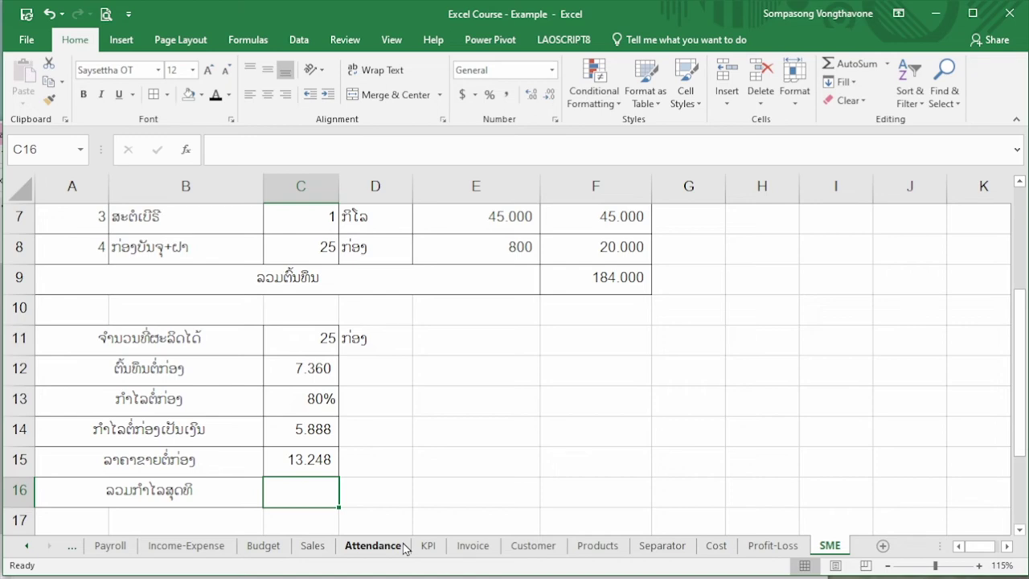
# Enter =(C15*C11)-F9 in C16, giving a total profit of 147.200
pyautogui.write('=(')
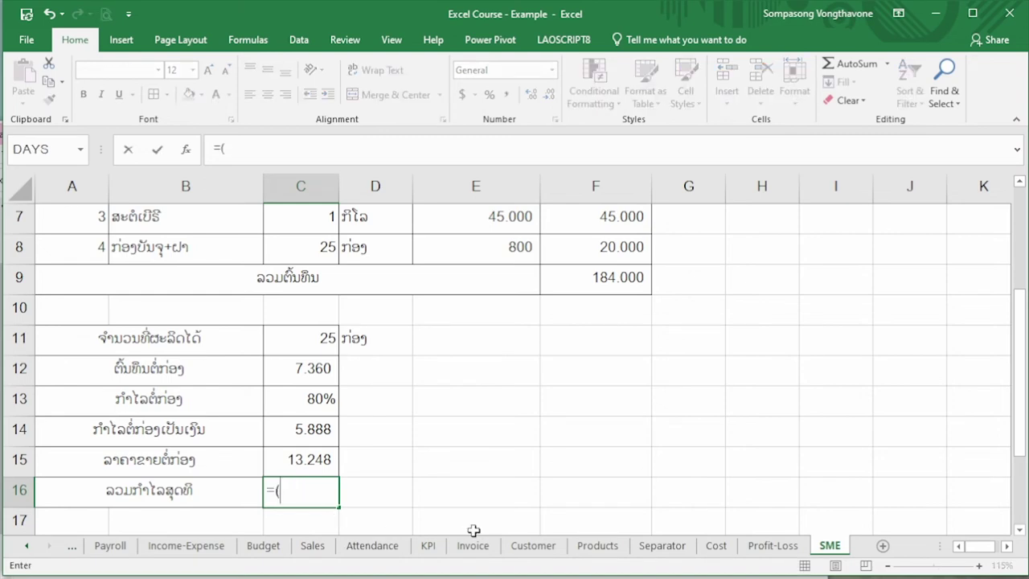
pyautogui.click(328, 456)
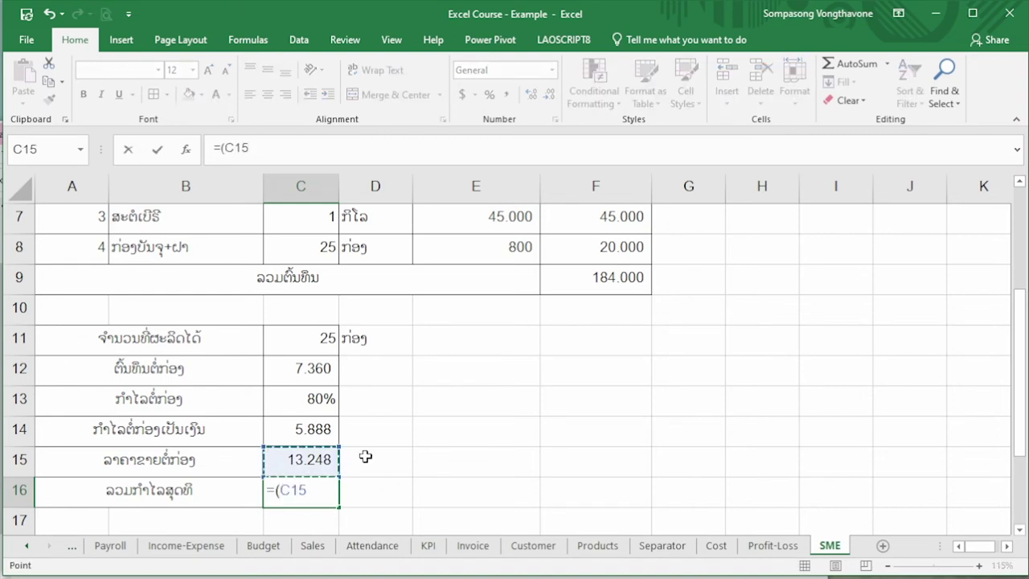
pyautogui.write('*')
pyautogui.click(310, 339)
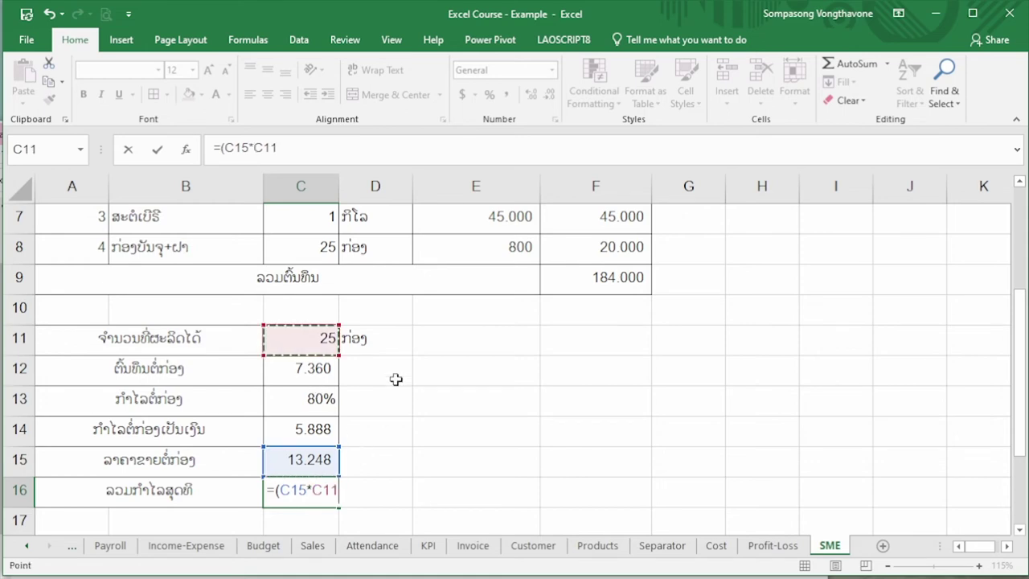
pyautogui.write(')')
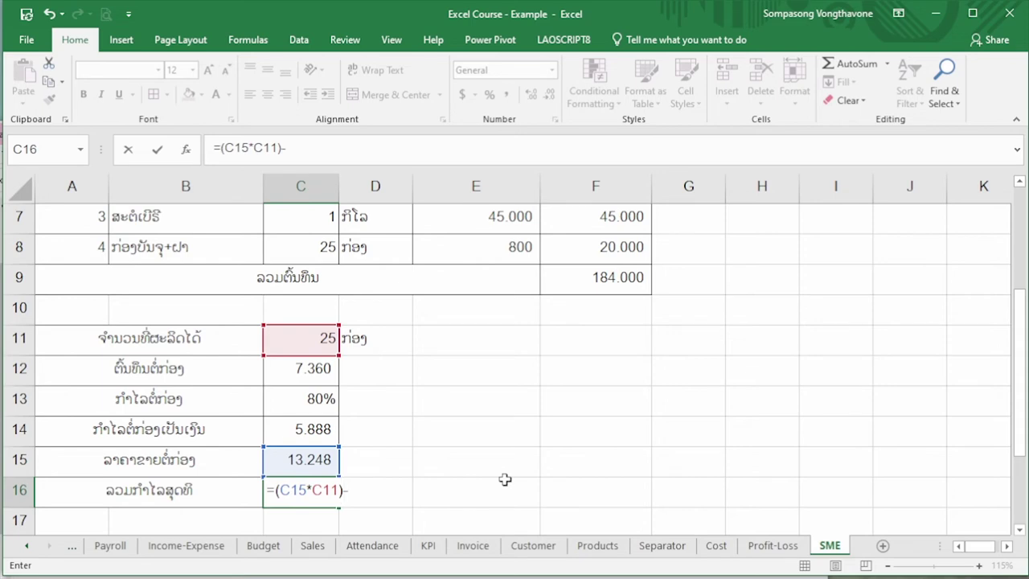
pyautogui.write('-')
pyautogui.click(590, 274)
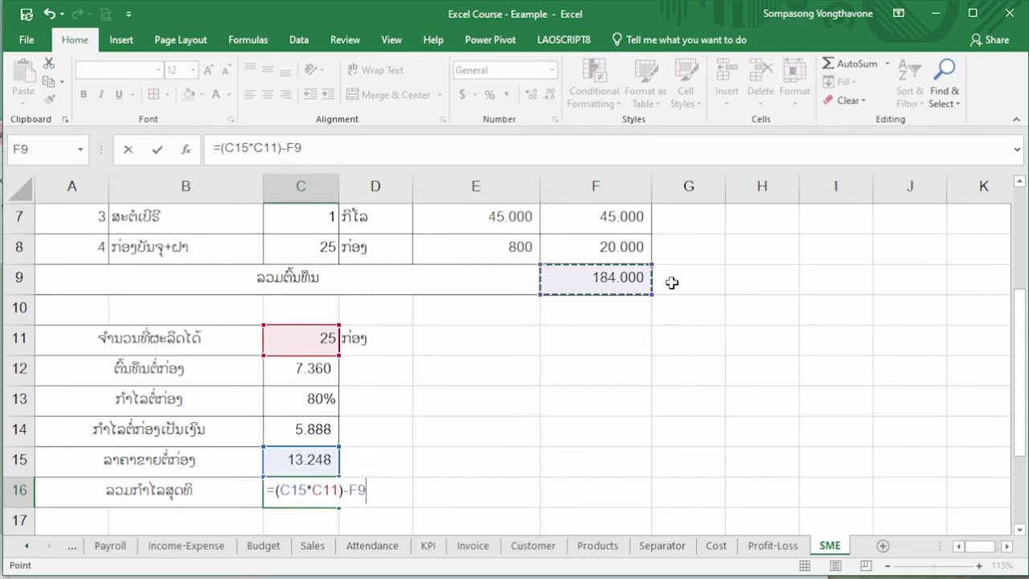
pyautogui.press('Return')
pyautogui.click(281, 459)
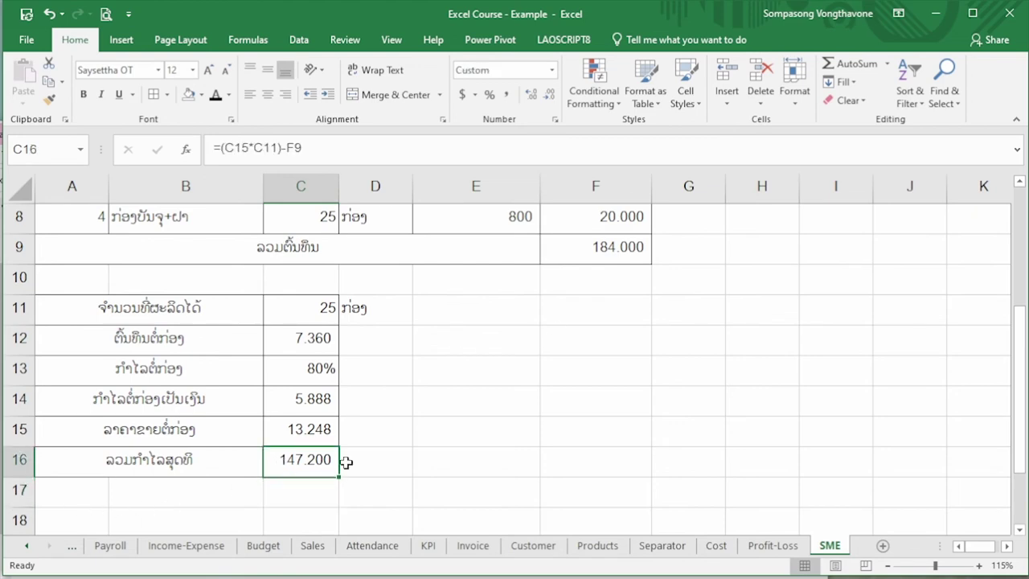
pyautogui.scroll(1, 396, 466)
pyautogui.scroll(-1, 386, 505)
pyautogui.scroll(1, 402, 470)
pyautogui.scroll(-1, 427, 448)
pyautogui.scroll(1, 373, 429)
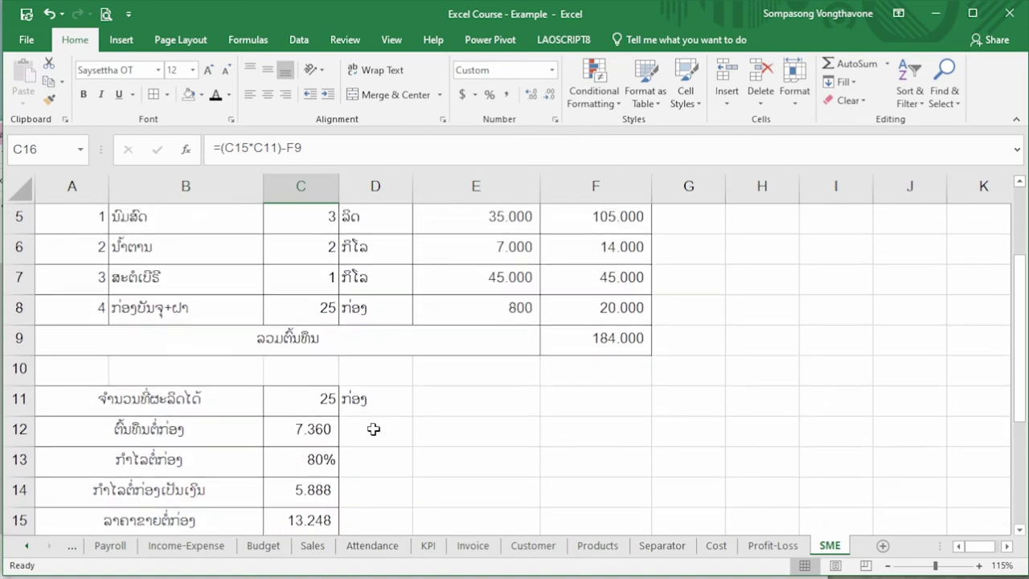
pyautogui.scroll(-1, 373, 426)
pyautogui.click(314, 371)
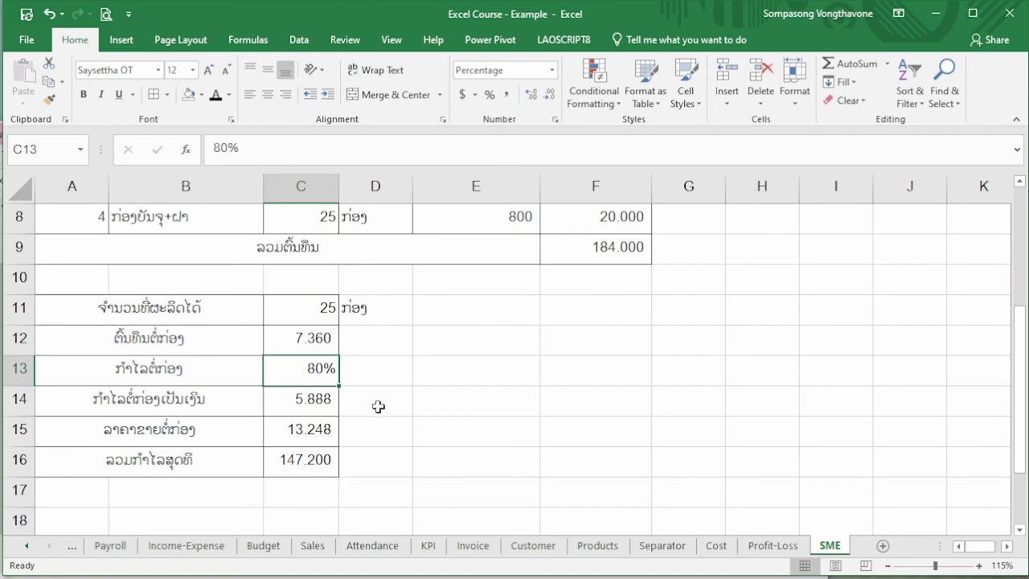
pyautogui.click(306, 435)
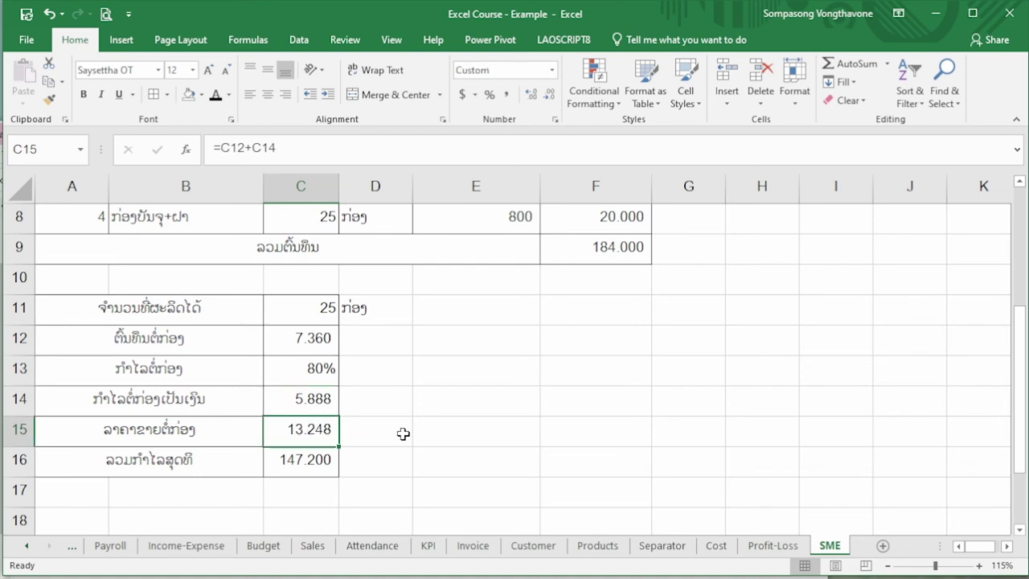
pyautogui.click(297, 362)
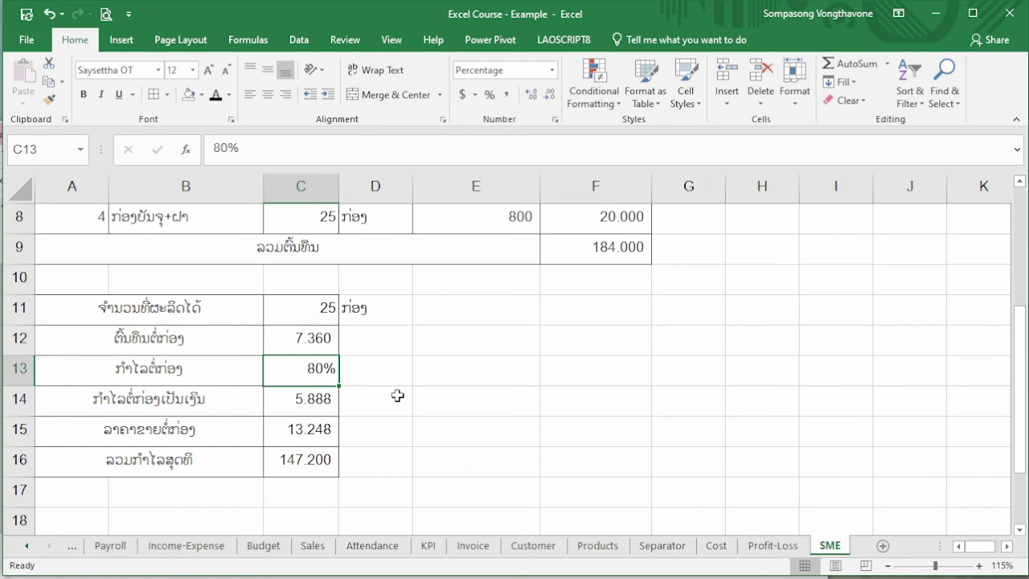
# Change C13 to 50% and check the recalculated selling price of 11.040 and total profit of 92.000
pyautogui.write('50')
pyautogui.press('Return')
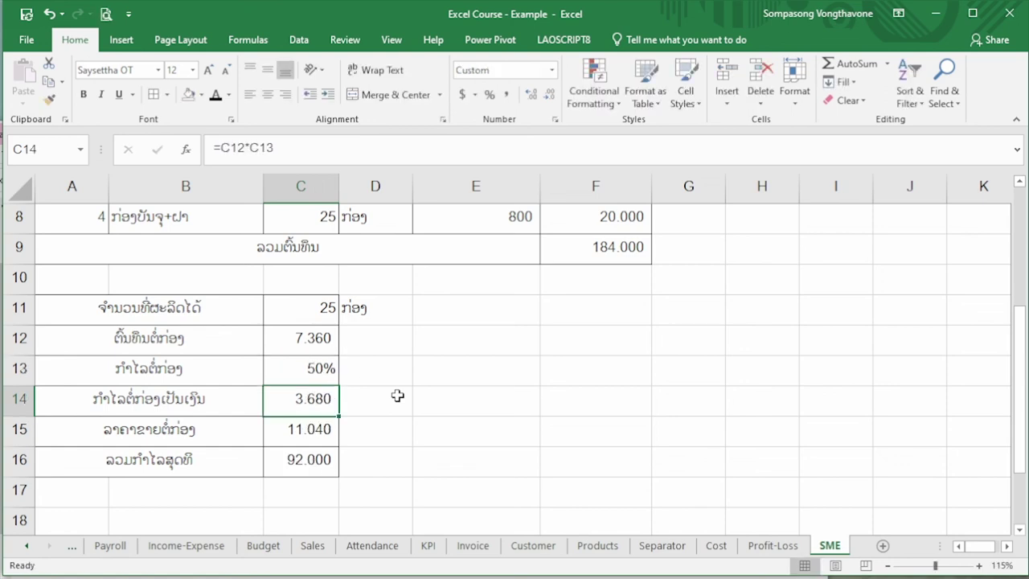
pyautogui.click(321, 430)
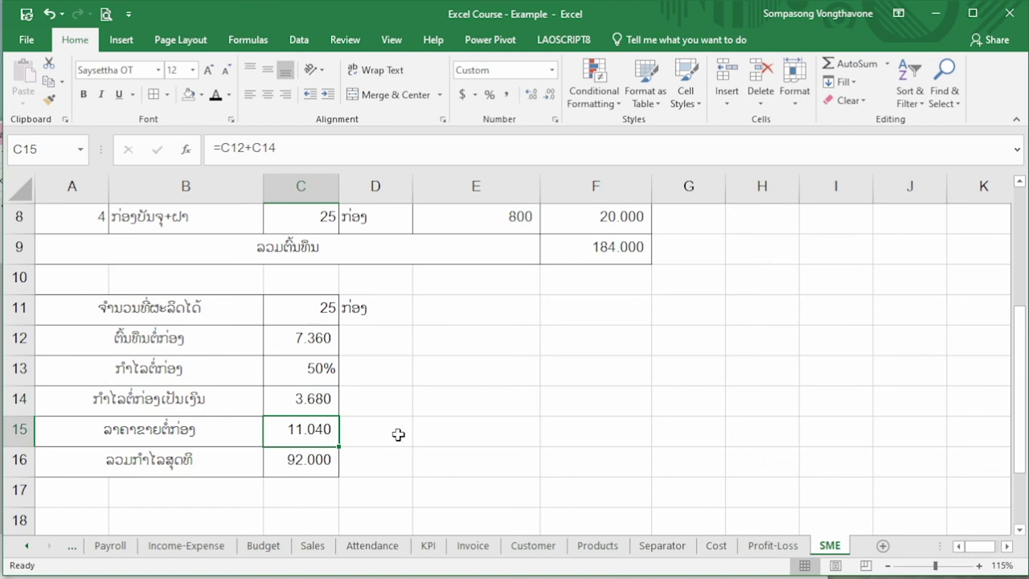
pyautogui.click(302, 370)
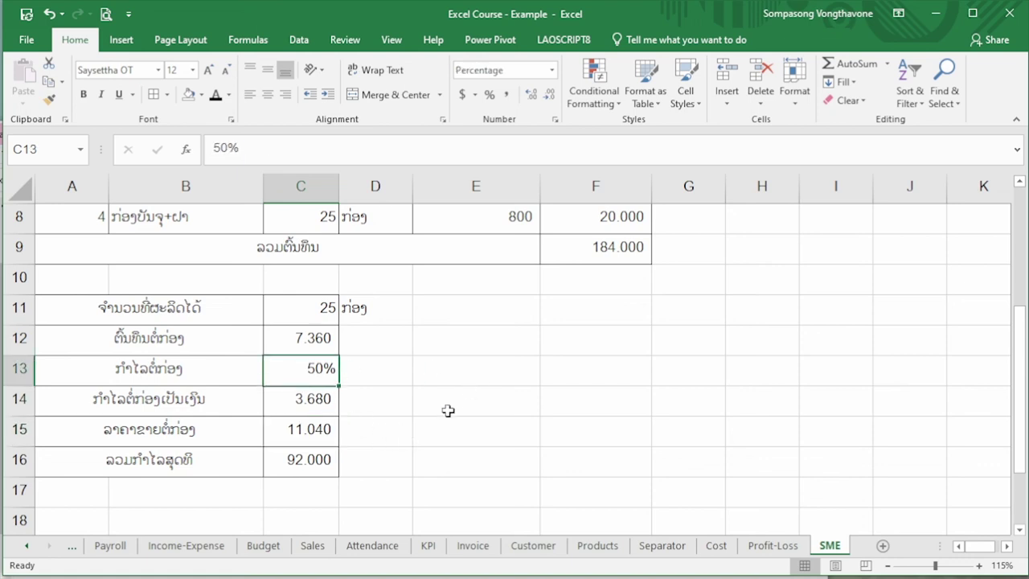